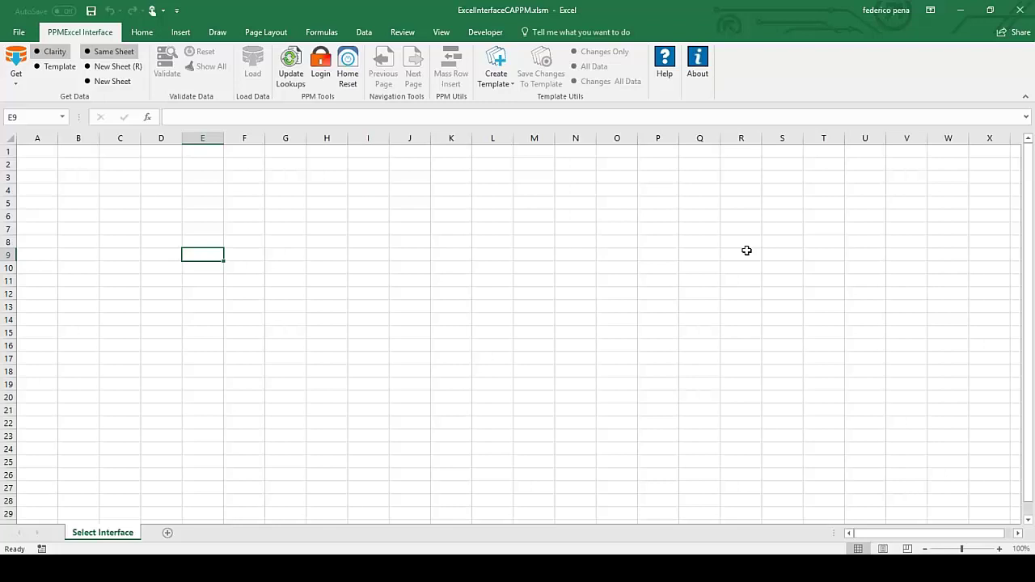
Step: Get the Allocations interface data from Clarity, filtered to the BYOD Management project
left_click(14, 84)
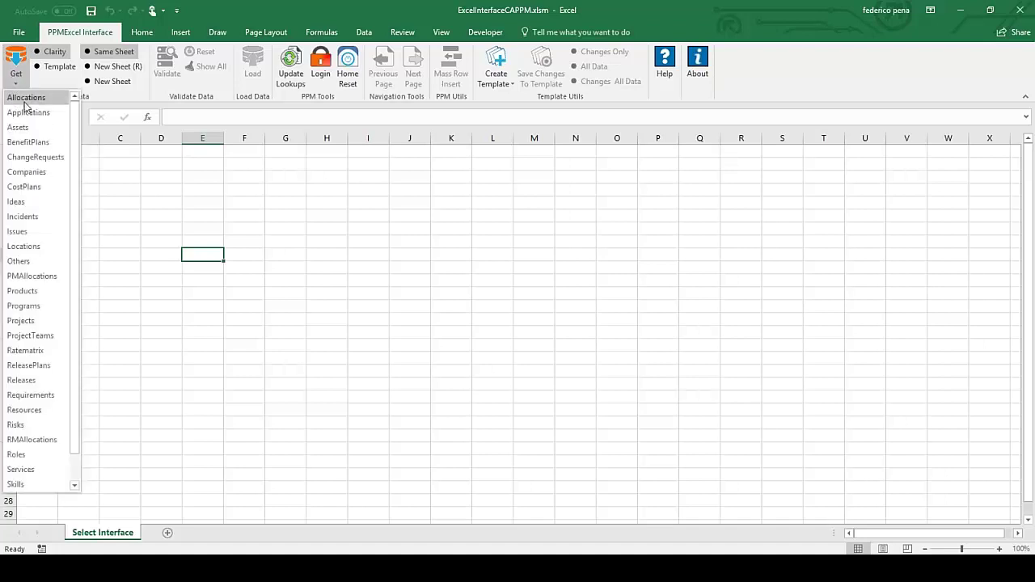
left_click(25, 99)
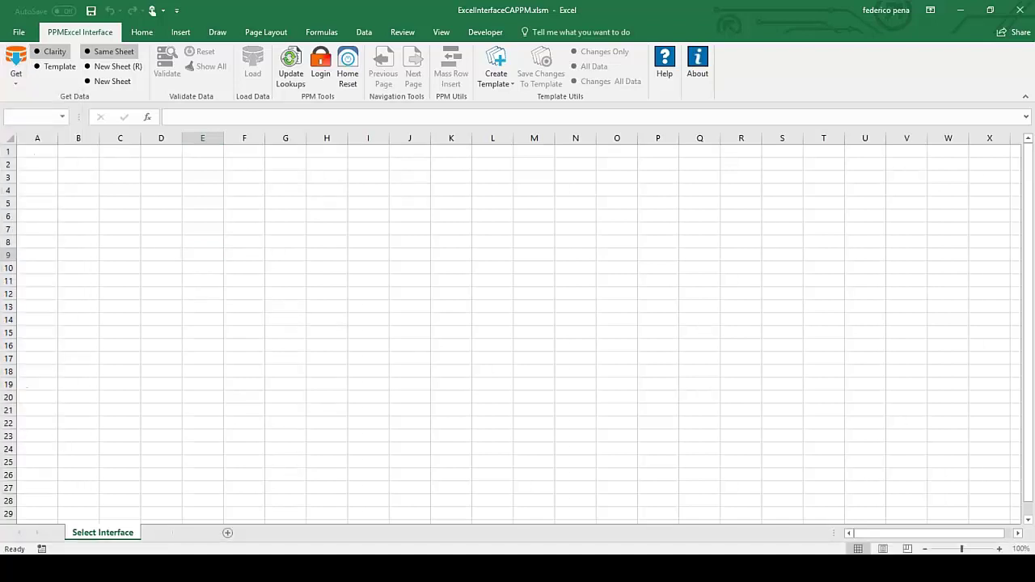
left_click(486, 135)
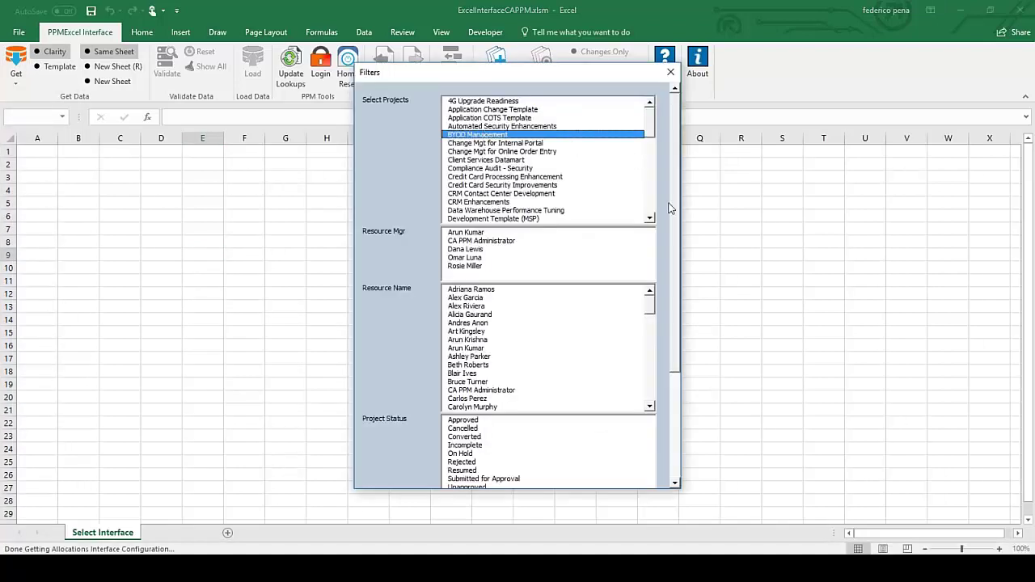
scroll(677, 231, "down", 5)
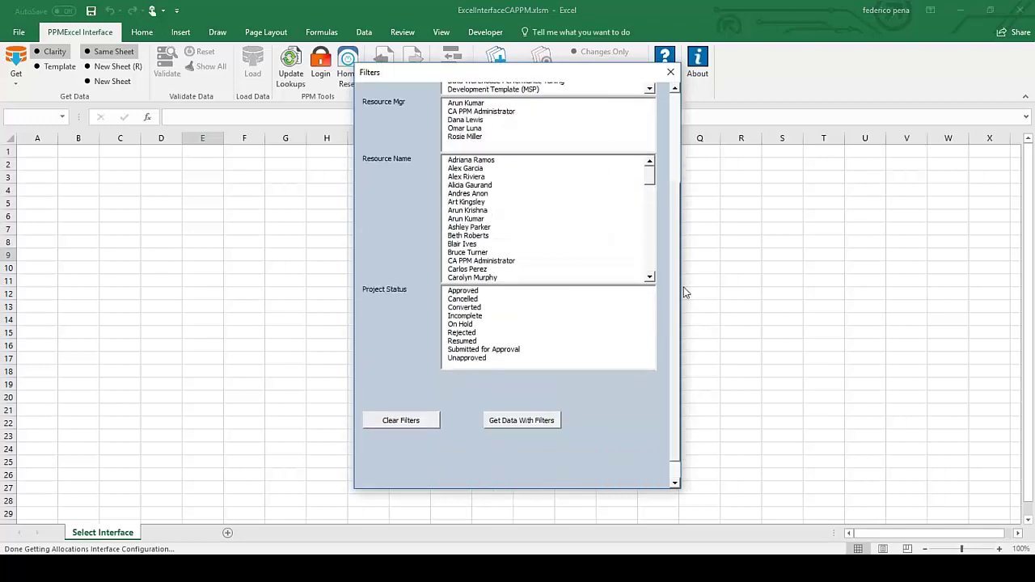
left_click(522, 417)
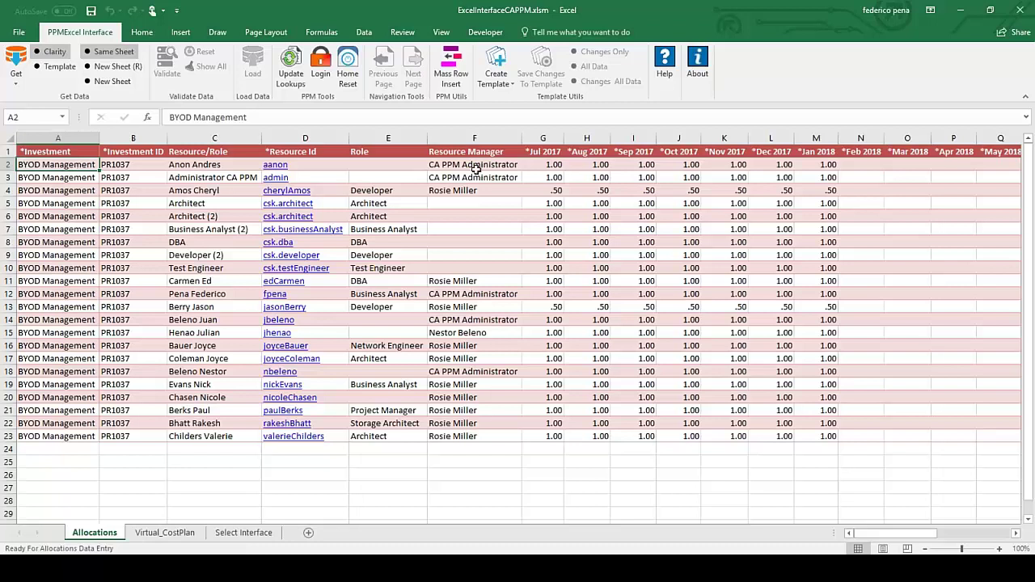
Step: Compare the monthly allocations in the Allocations sheet with the monthly costs in the Virtual_CostPlan sheet
left_click(554, 165)
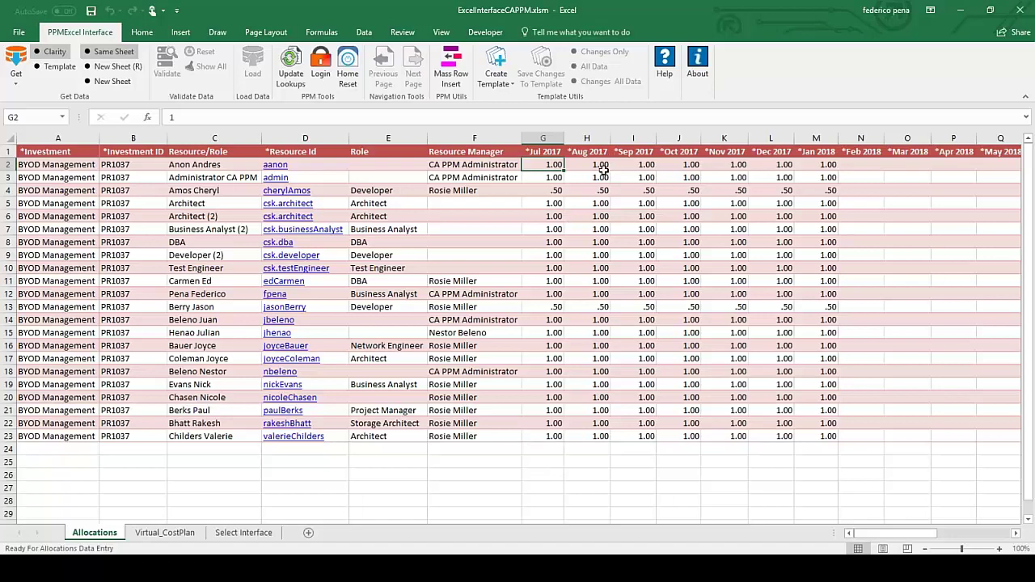
left_click(170, 534)
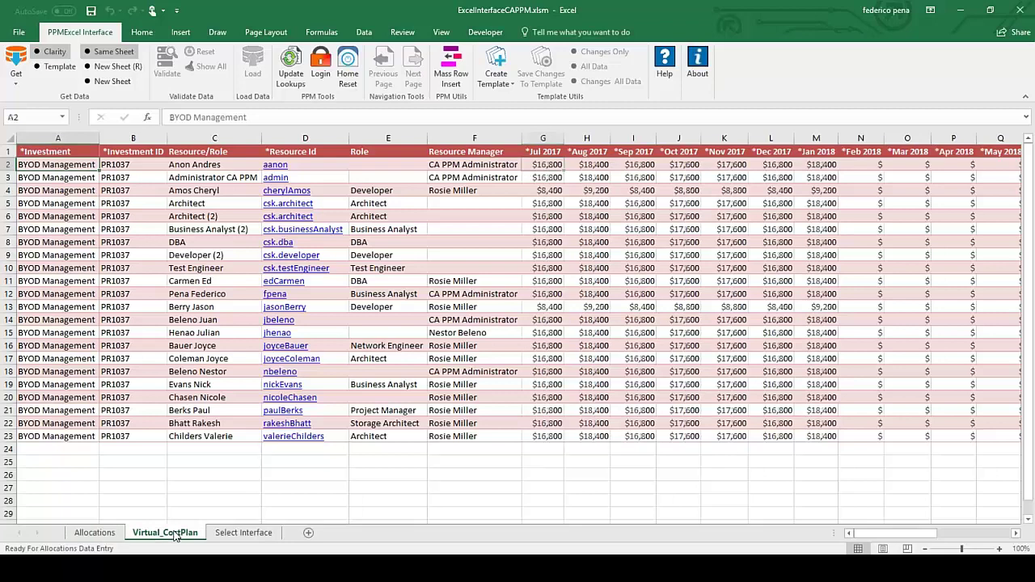
left_click(103, 535)
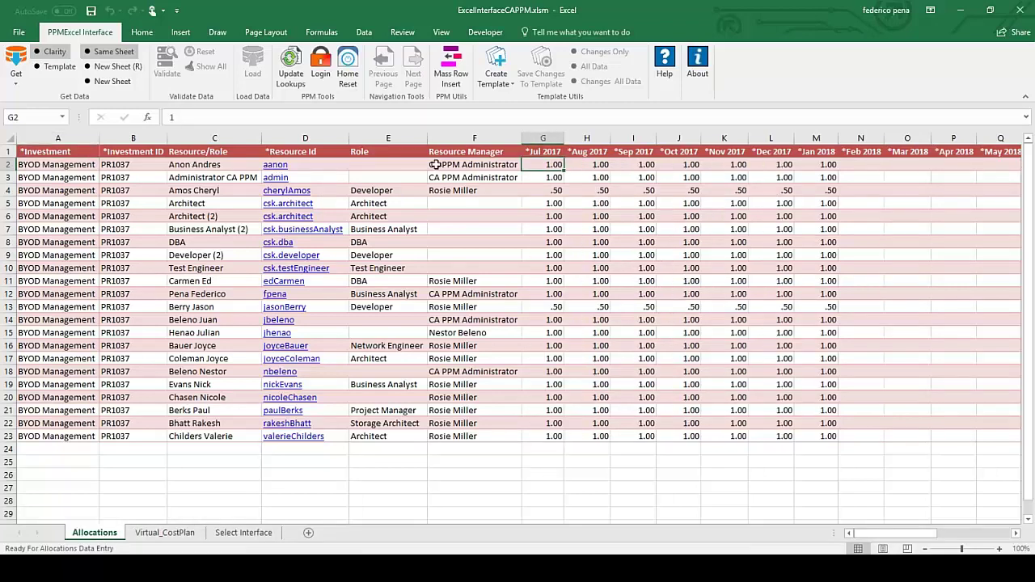
Step: Add column sums in row 24 of the Virtual_CostPlan sheet for Jul 2017 through Jan 2018
left_click(160, 539)
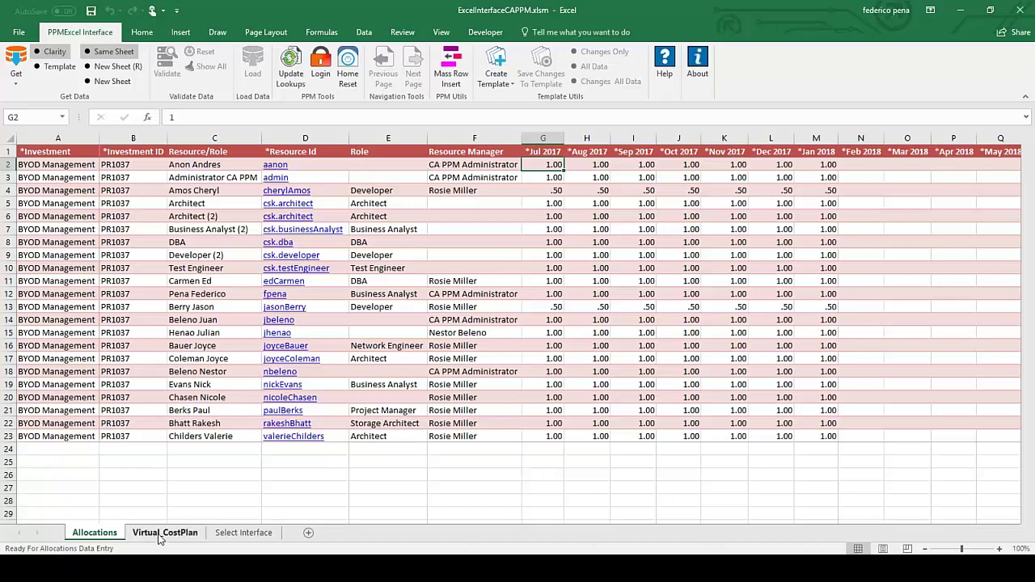
left_click(538, 448)
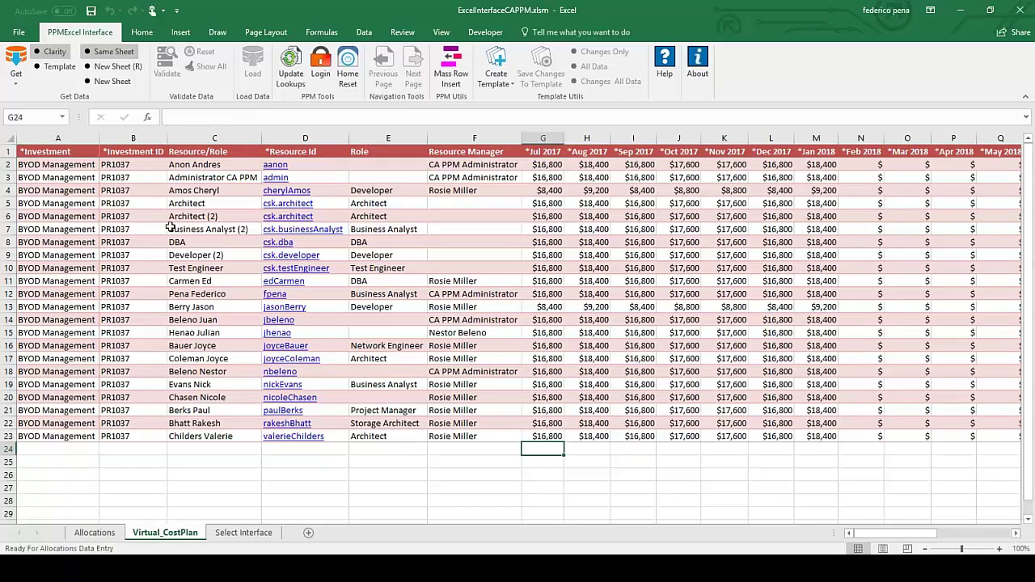
left_click(142, 32)
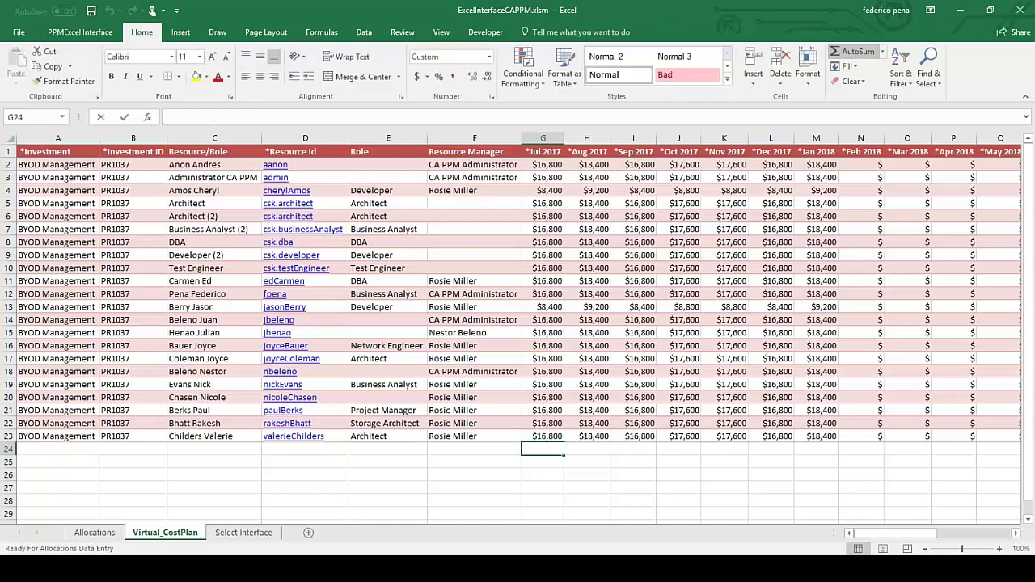
left_click(856, 51)
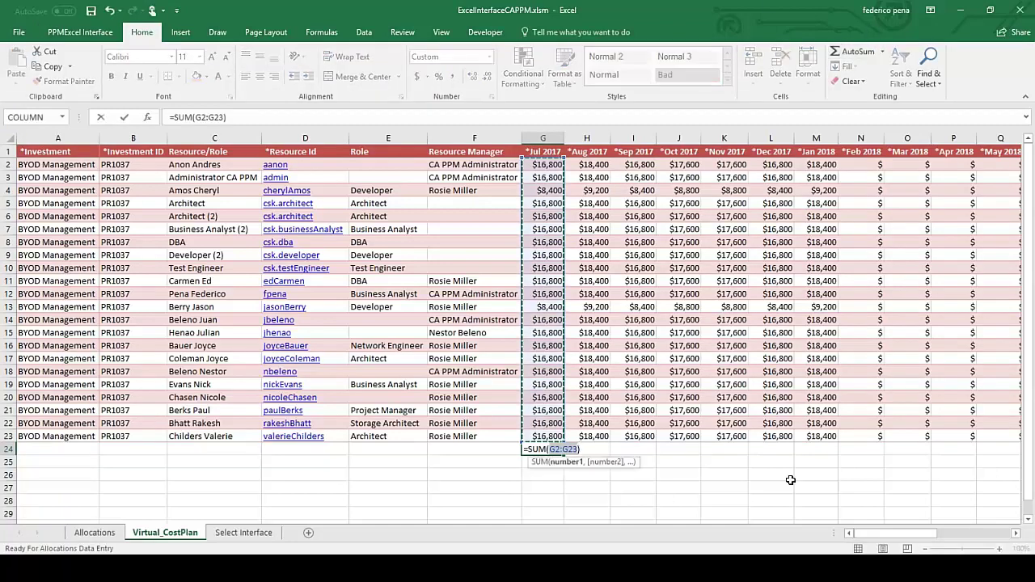
key("ctrl+Return")
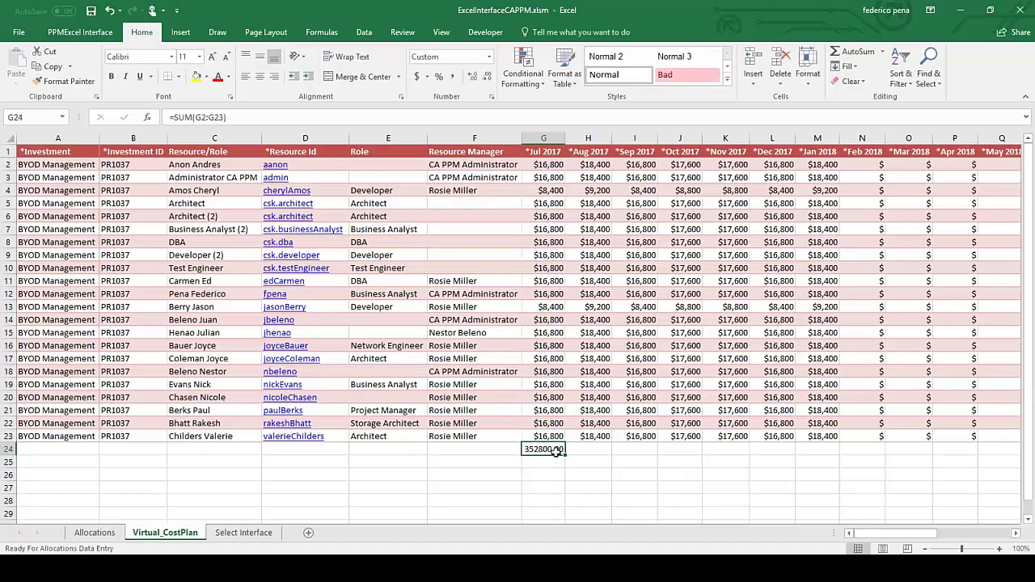
left_click_drag(556, 451, 838, 470)
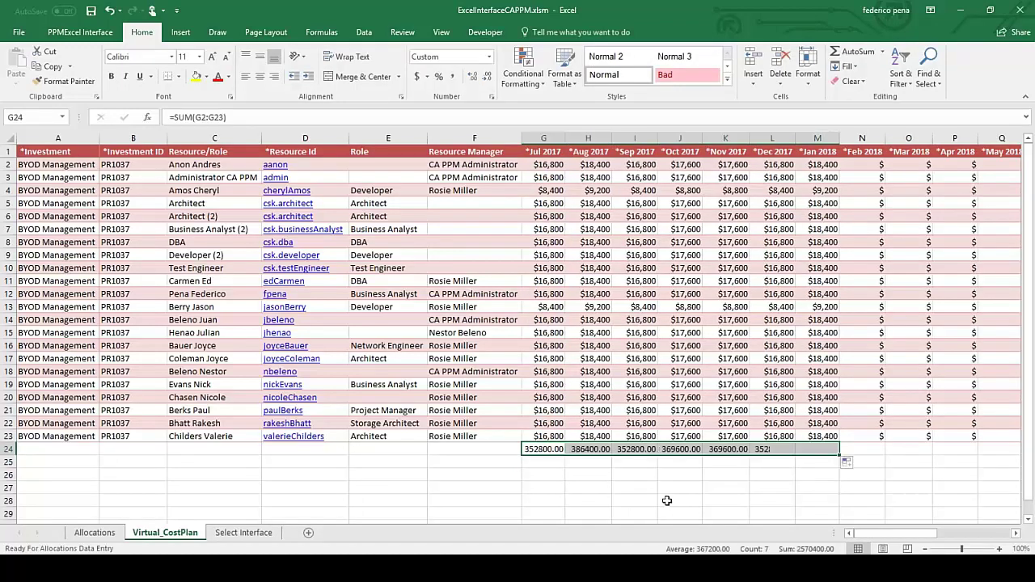
Step: Set the first resource's Jul 2017 allocation to 0.7 in the Allocations sheet and fill it down through row 23
left_click(95, 532)
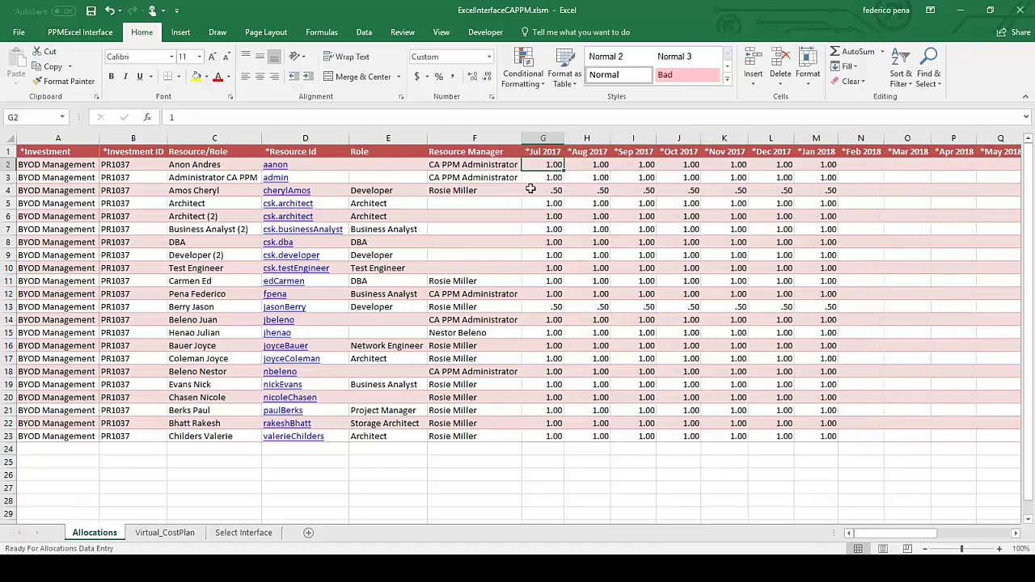
type(".5")
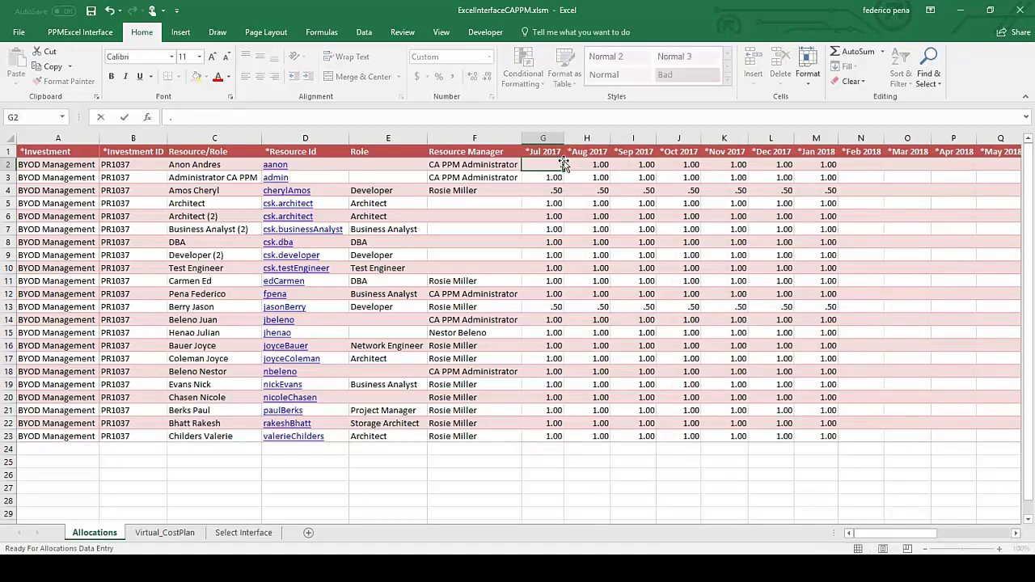
key("Return")
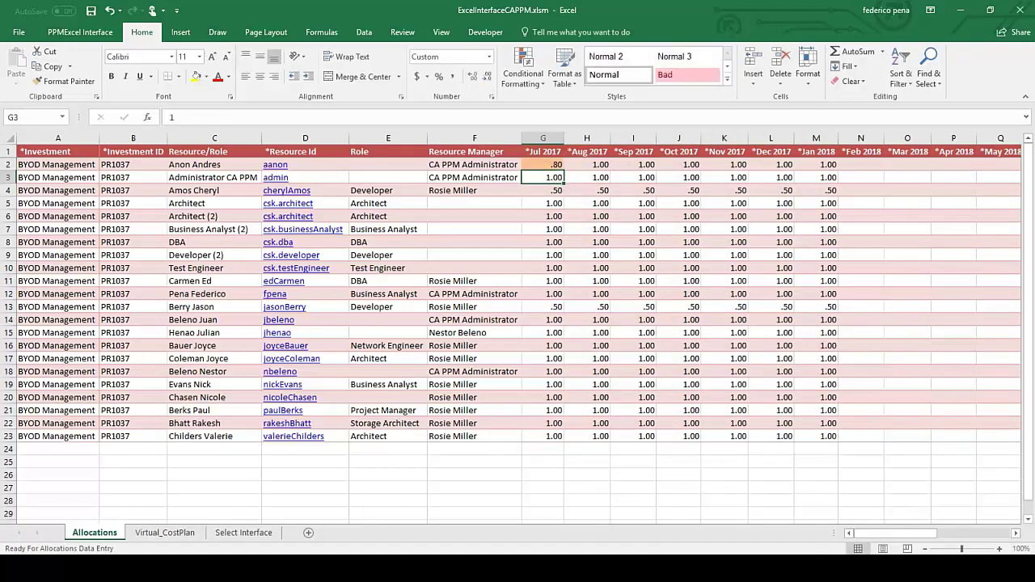
left_click(552, 165)
type(".7")
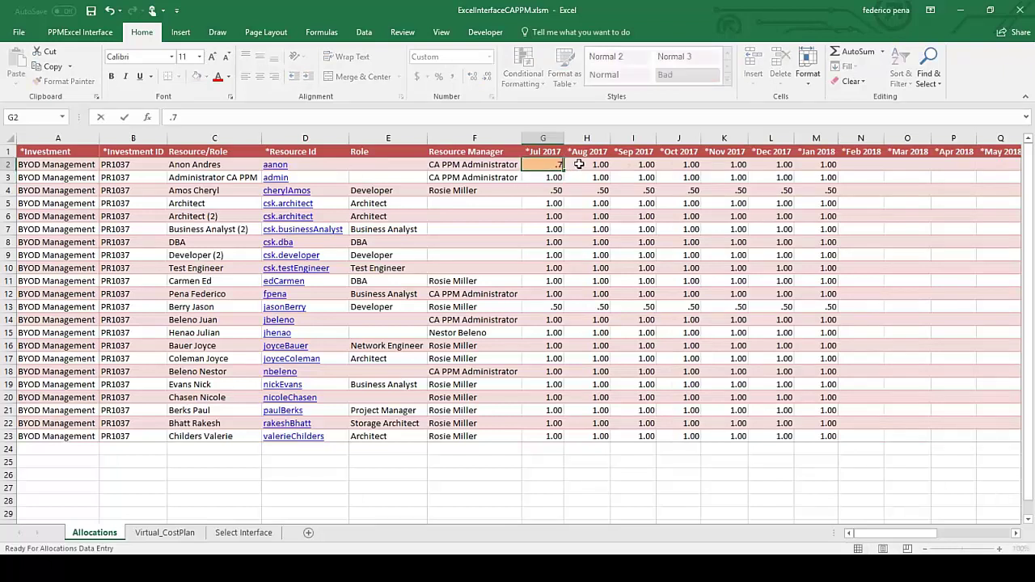
key("Return")
left_click(557, 166)
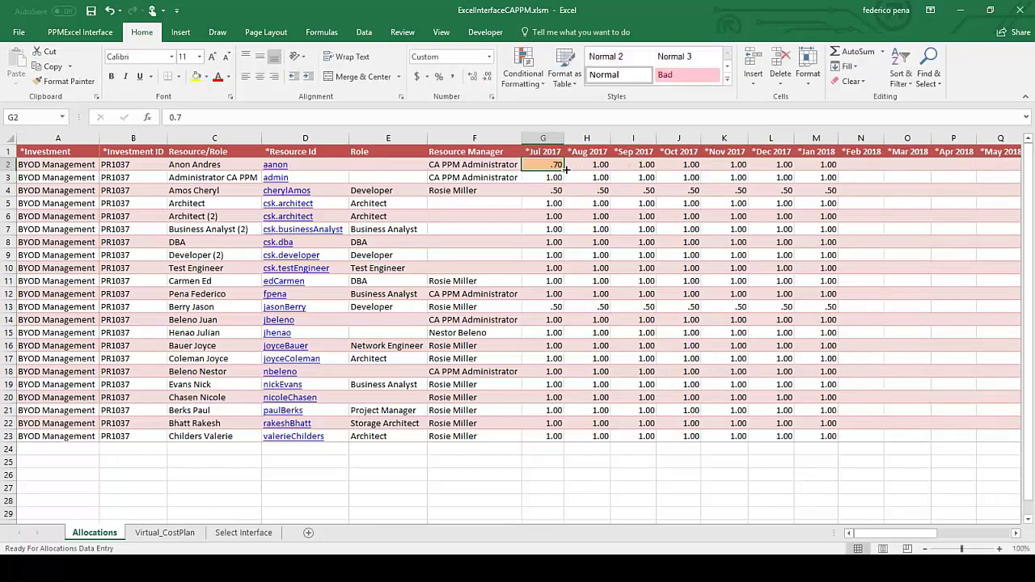
left_click_drag(564, 171, 564, 440)
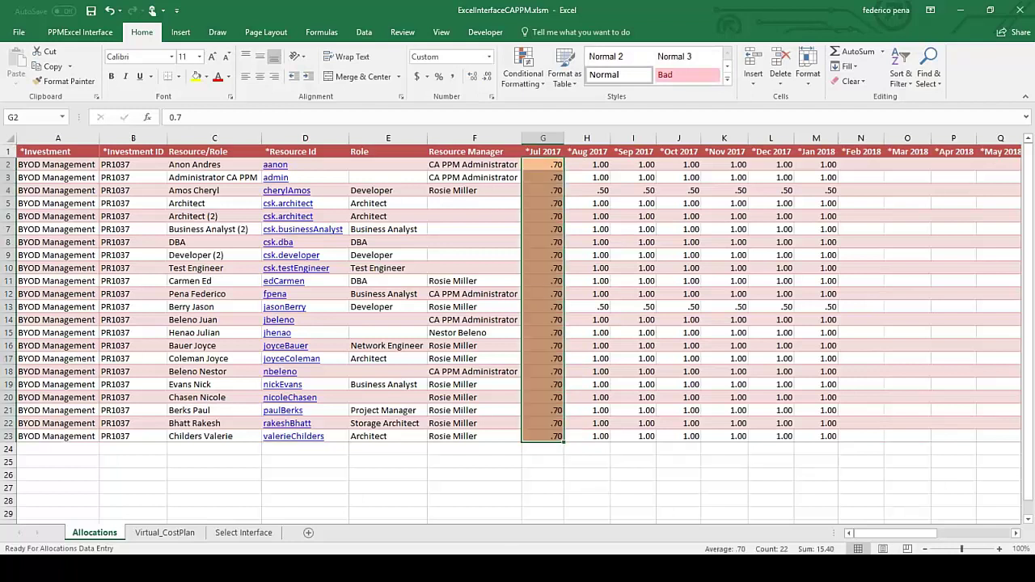
Step: Check the Jul 2017 total in the Virtual_CostPlan sheet against the edited July allocations
left_click(176, 533)
left_click(547, 449)
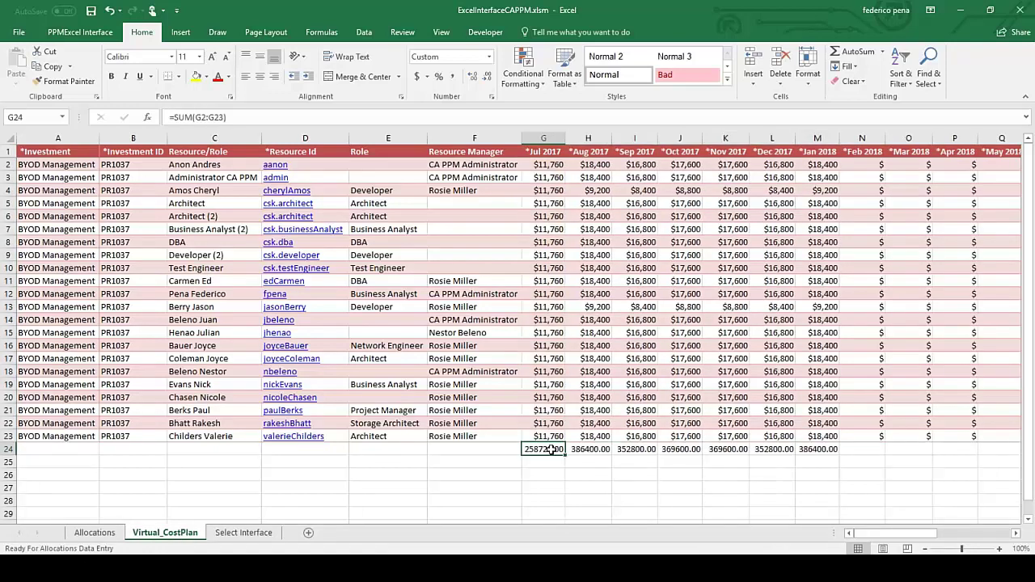
left_click(112, 534)
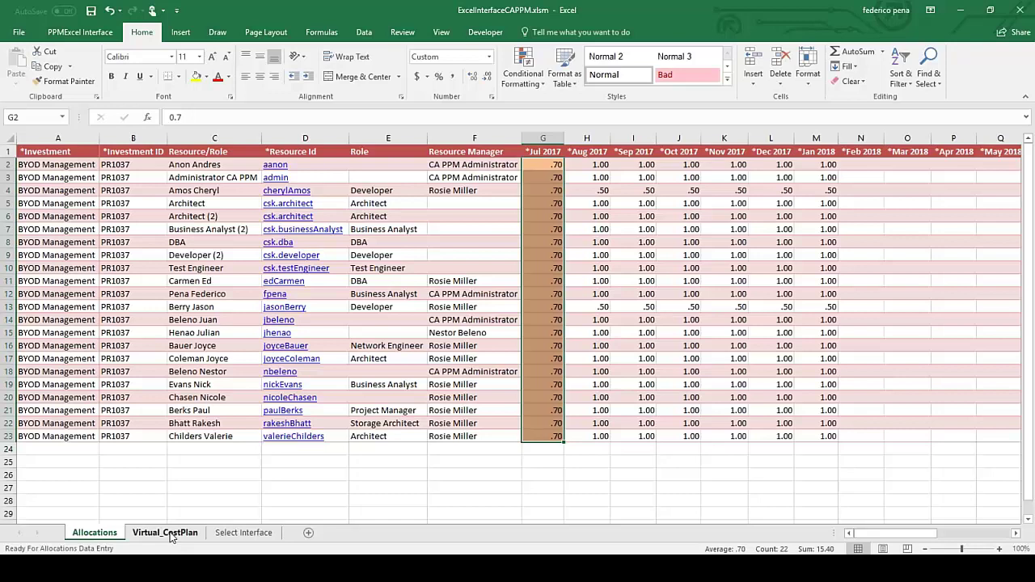
left_click(165, 533)
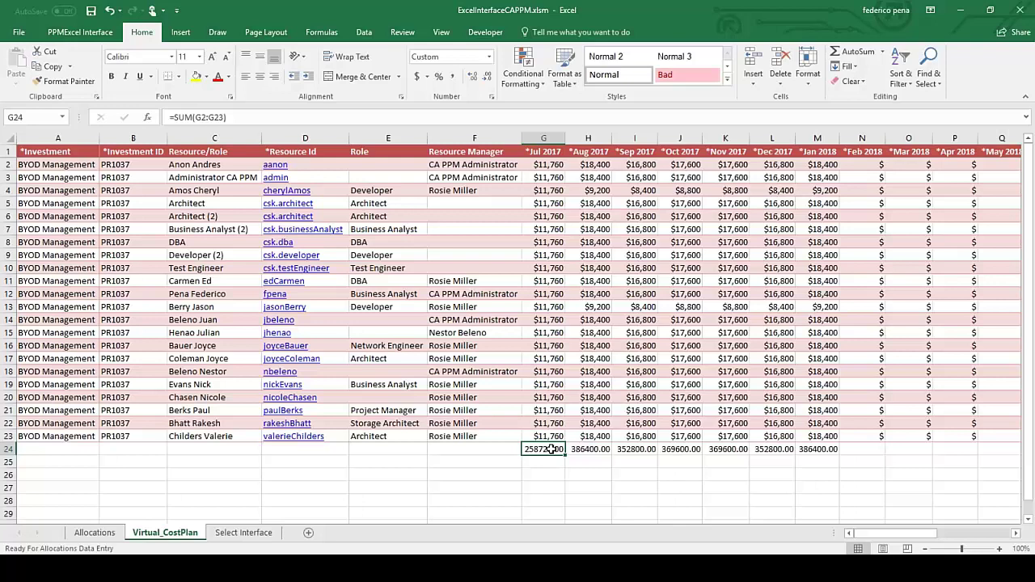
Step: Fill the 0.7 allocations across through Mar 2018 in Allocations, and extend the row 24 sums through Mar 2018 in Virtual_CostPlan
left_click(95, 533)
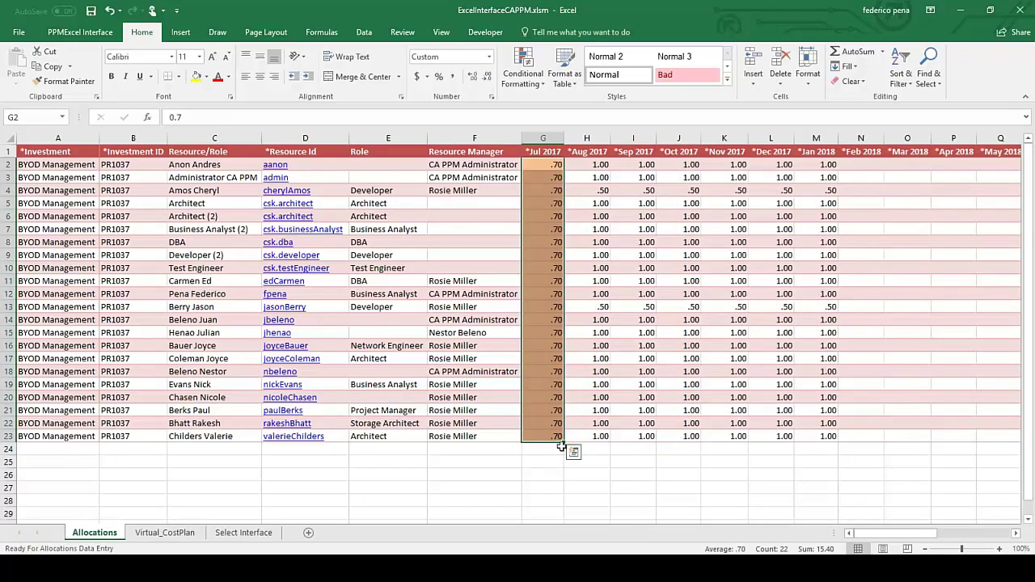
left_click_drag(699, 424, 939, 442)
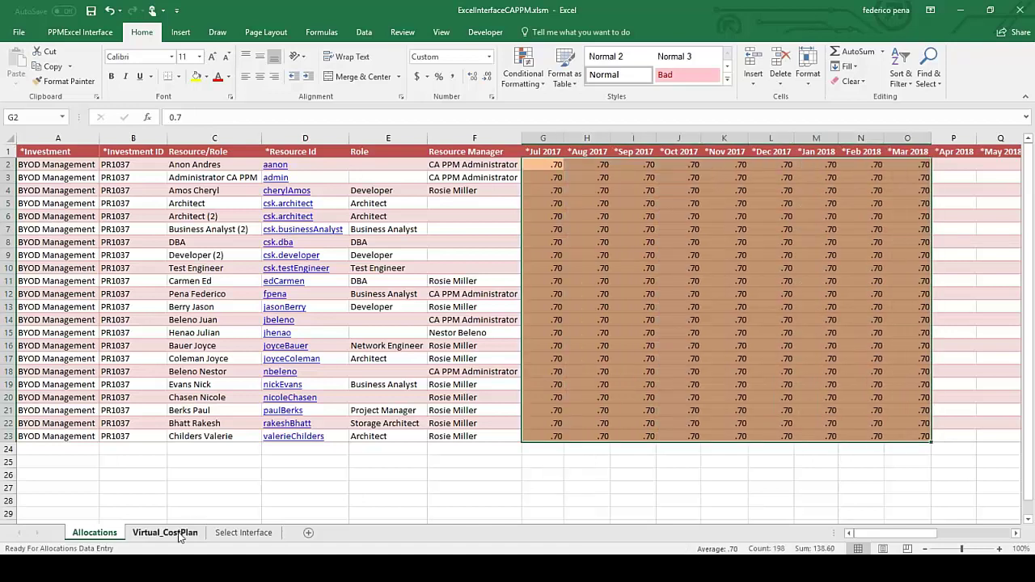
left_click(165, 533)
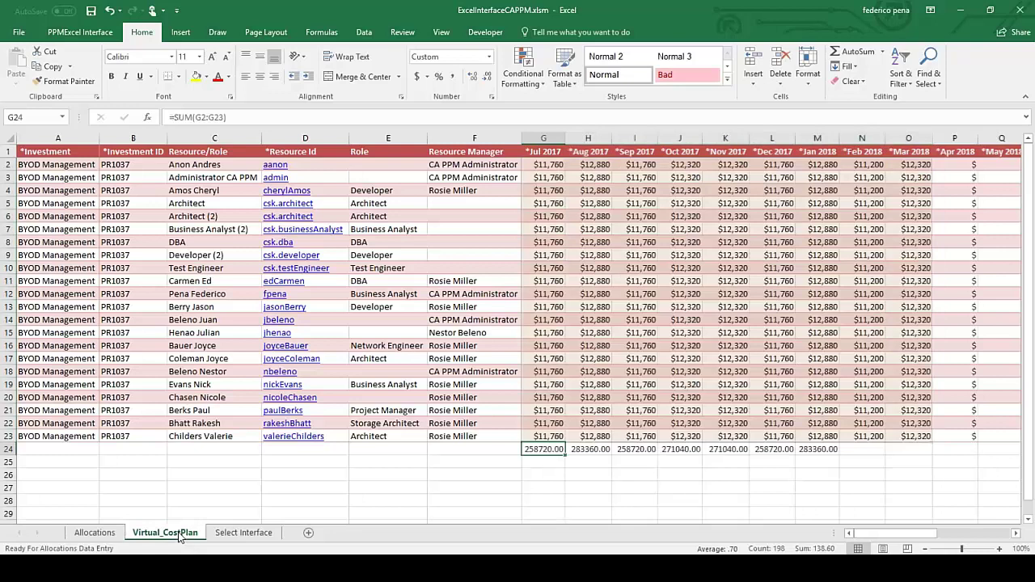
left_click(815, 450)
left_click_drag(841, 456, 938, 462)
left_click(786, 503)
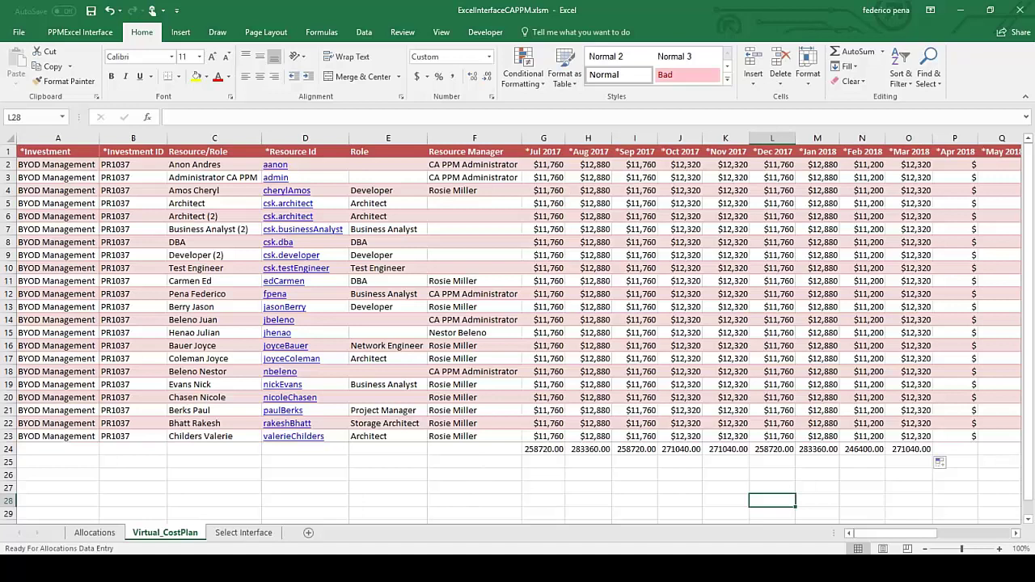
Step: Open the resource details of the first resource, in row 2 of the Allocations sheet
left_click(98, 537)
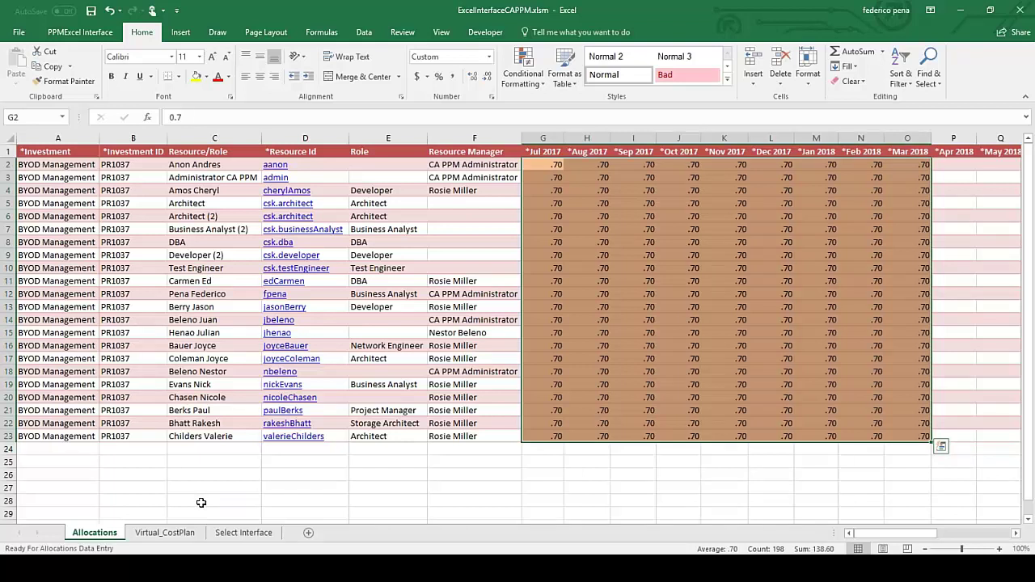
left_click(612, 297)
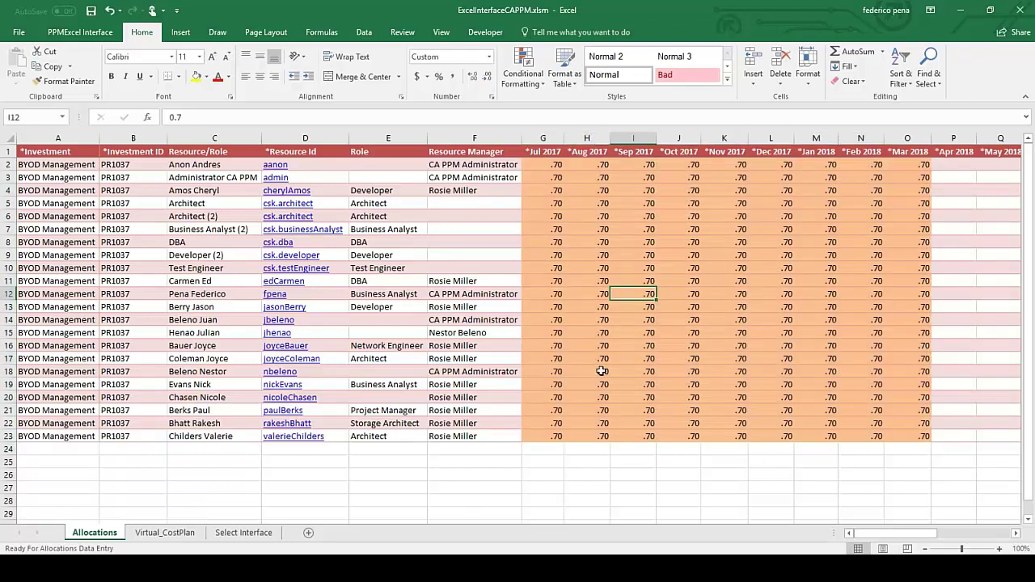
left_click(555, 164)
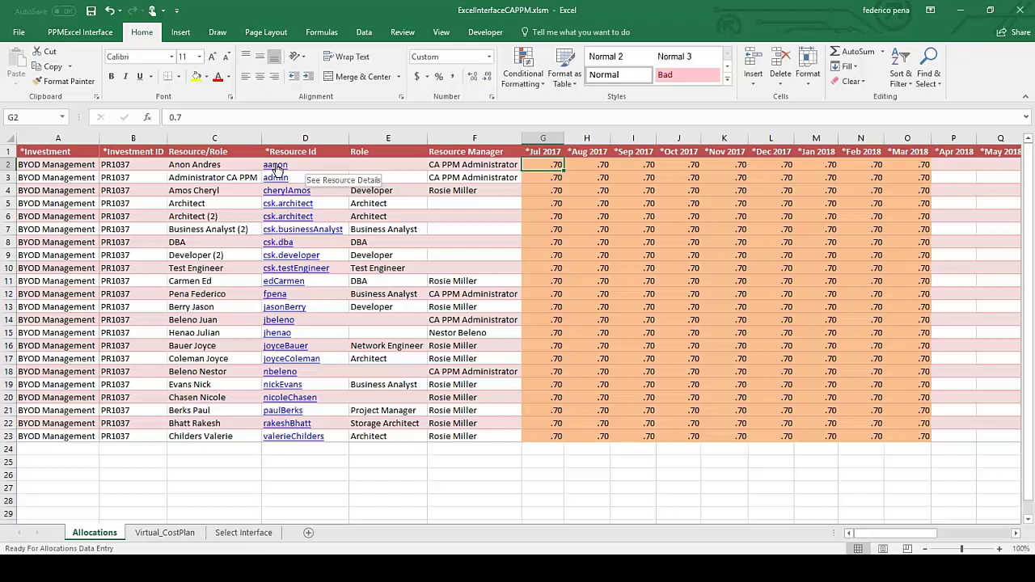
left_click(275, 165)
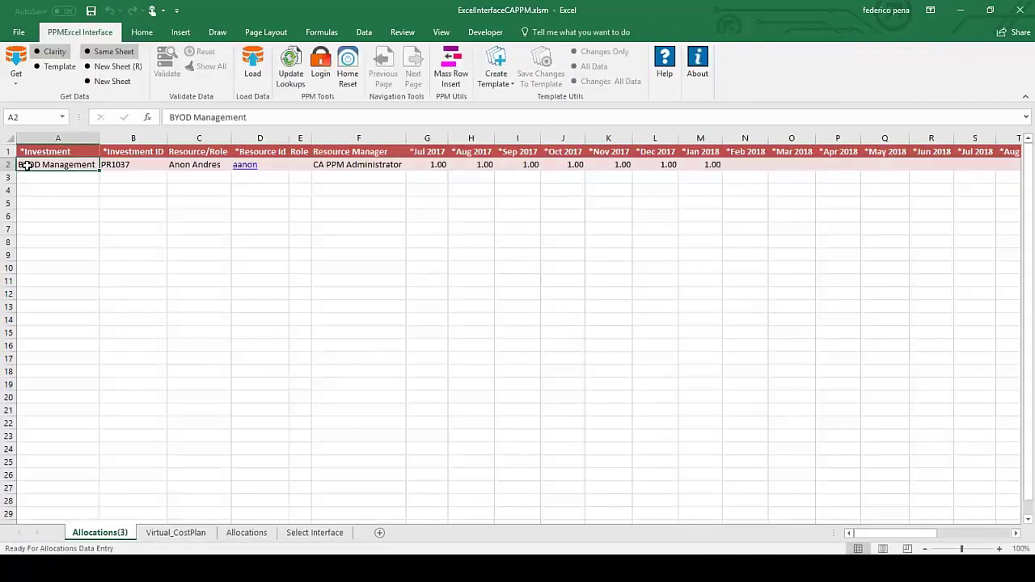
Step: Review the resource's investment, monthly allocations and virtual cost plan, and return to the full Allocations sheet
left_click_drag(26, 165, 721, 164)
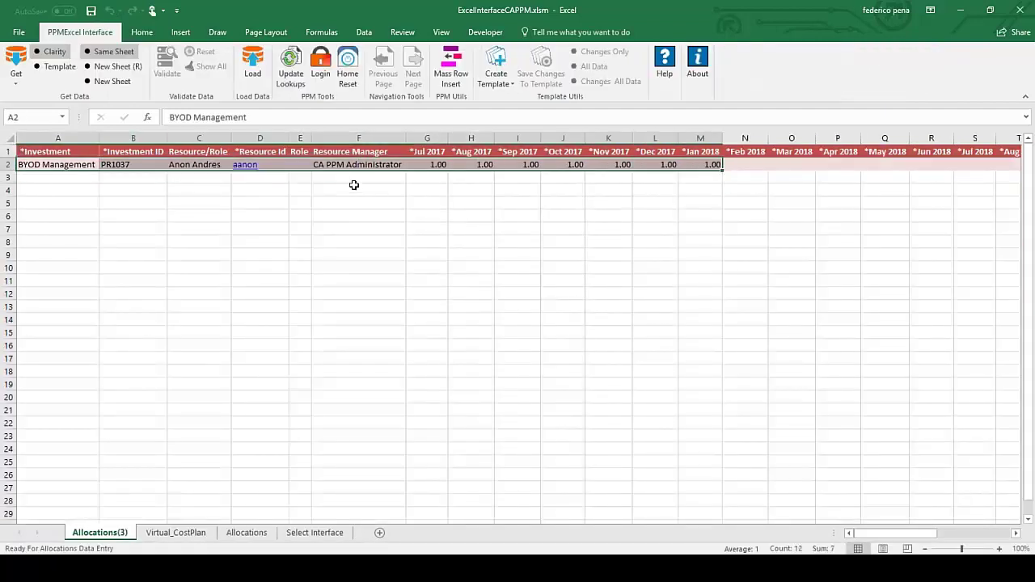
left_click(134, 190)
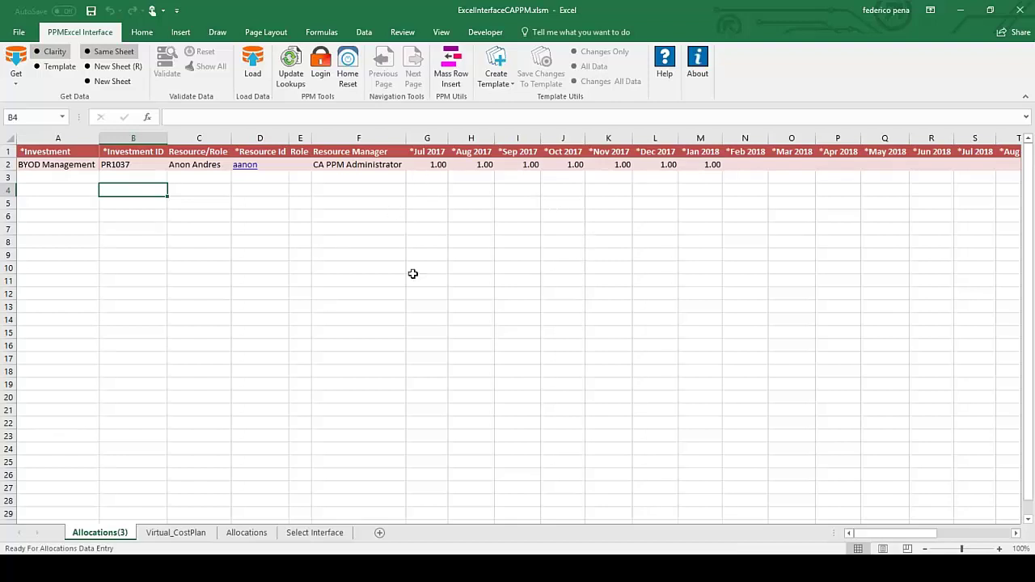
left_click(191, 538)
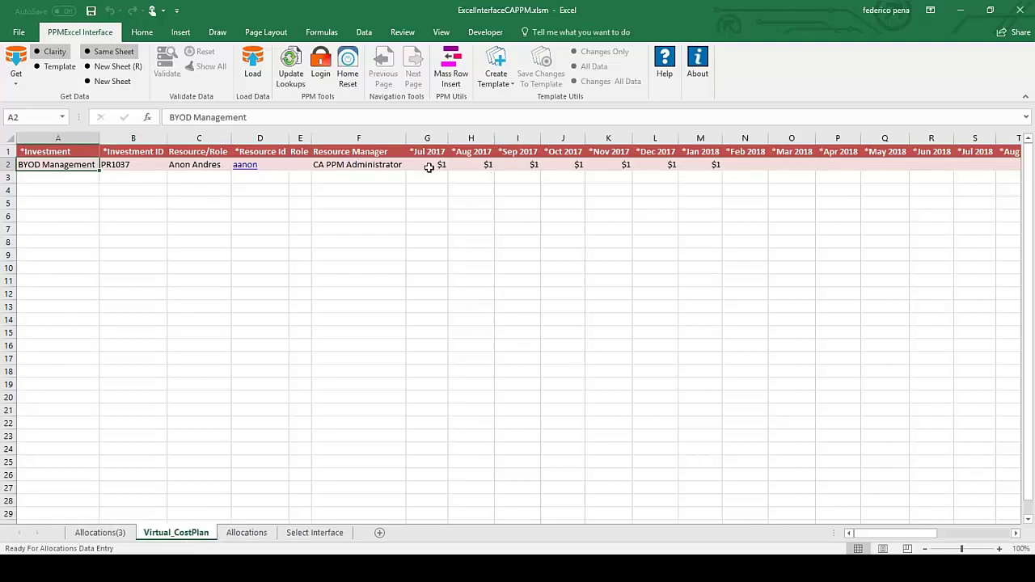
left_click(247, 533)
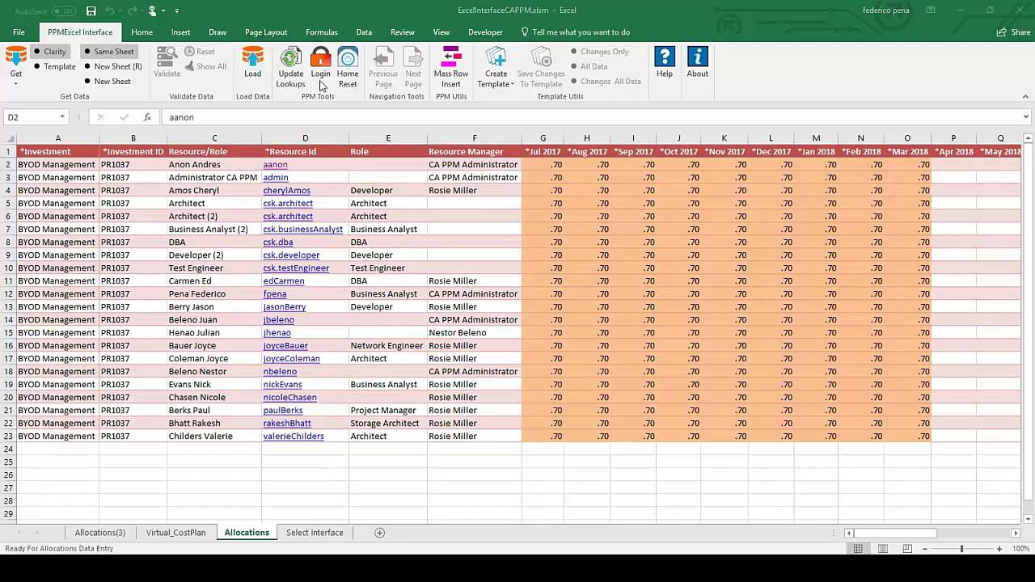
Step: Retrieve the Projects data from Clarity into the workbook without applying any filters
left_click(15, 81)
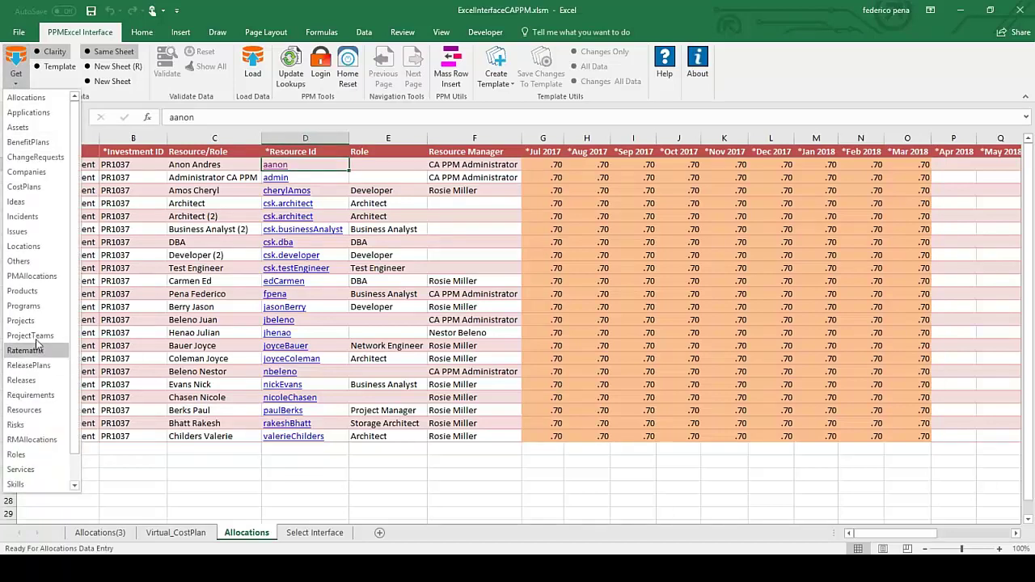
left_click(19, 321)
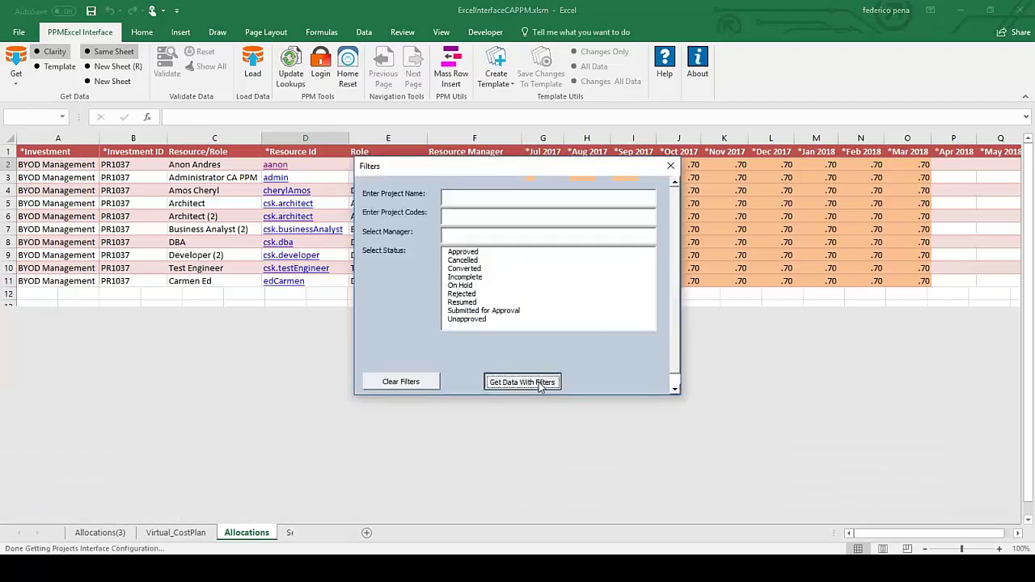
left_click(539, 383)
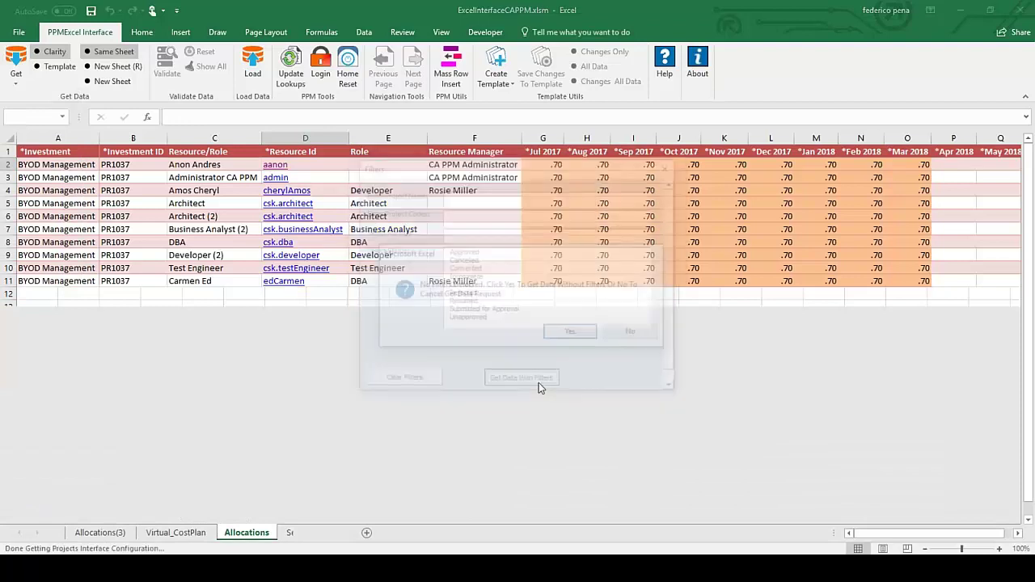
left_click(570, 331)
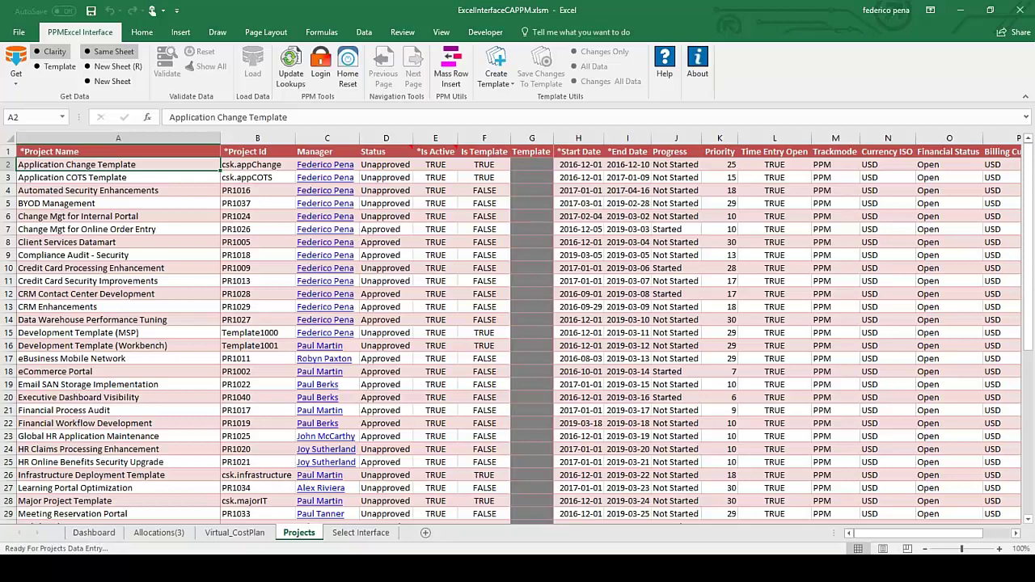
Step: Open the Dashboard sheet and view the project dashboard from its header
left_click(104, 539)
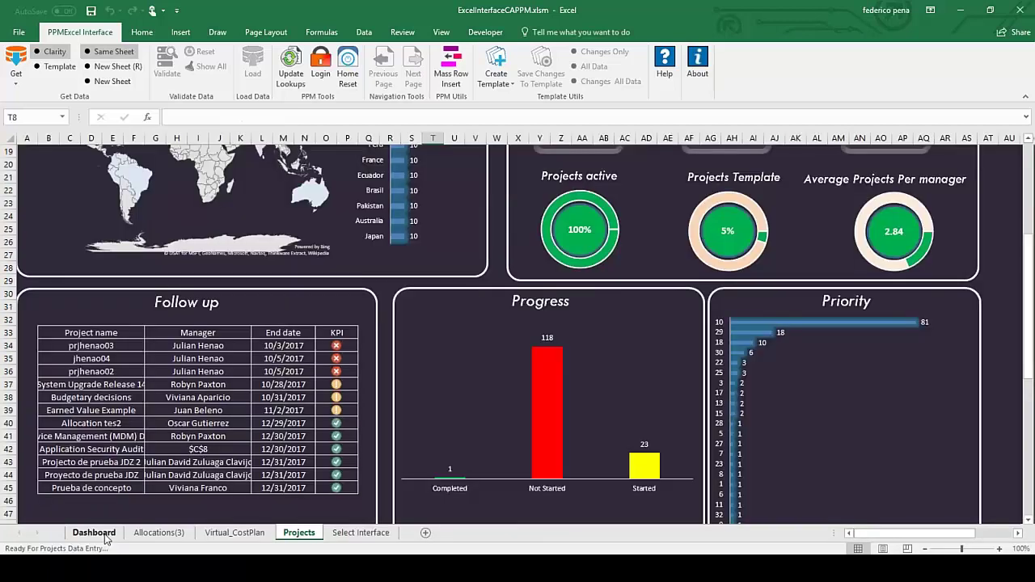
scroll(358, 307, "up", 5)
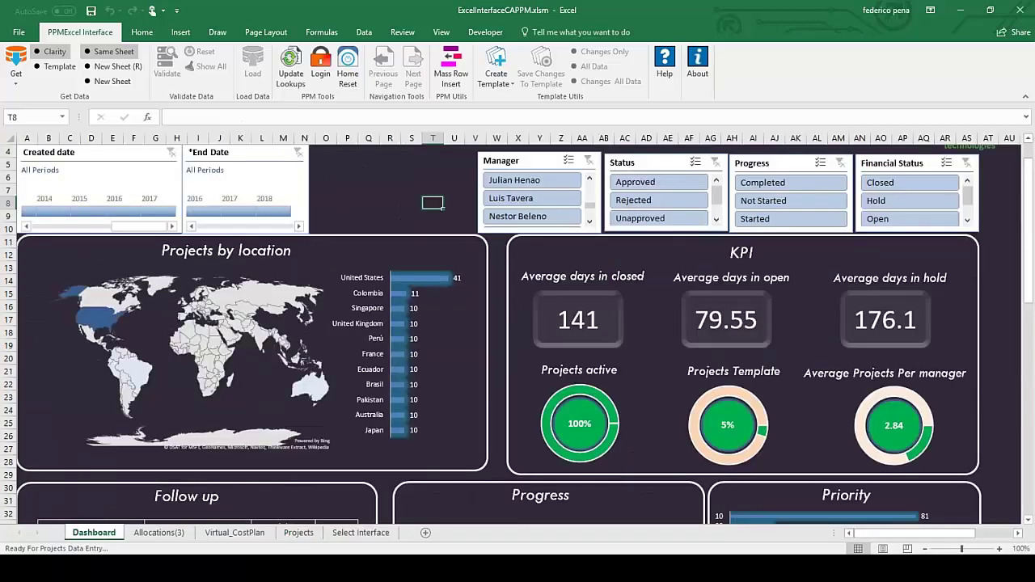
scroll(381, 409, "up", 1)
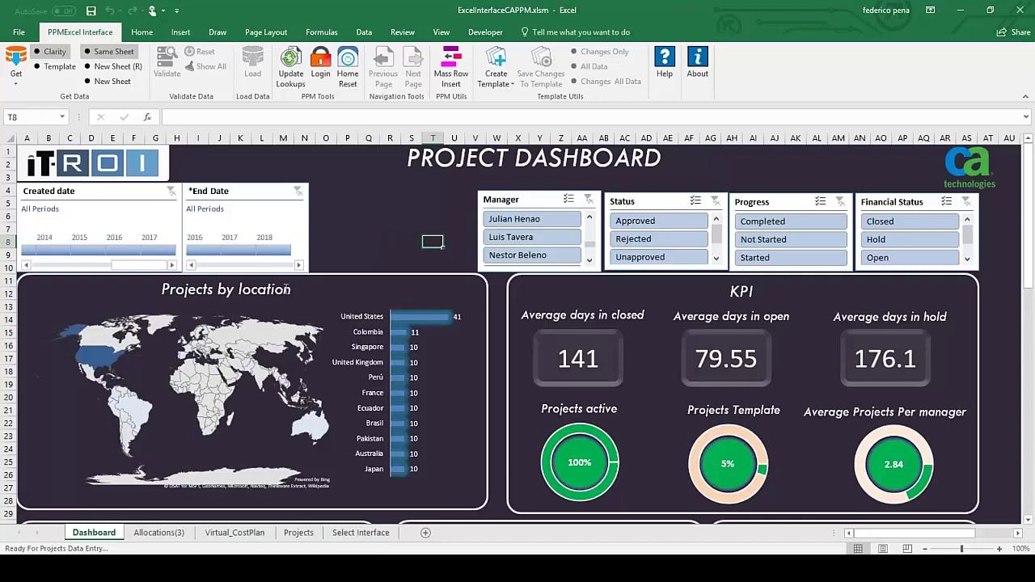
Step: Try the dashboard's date timelines with created date 2016 and end date 2017, clearing each filter after viewing it
left_click(121, 251)
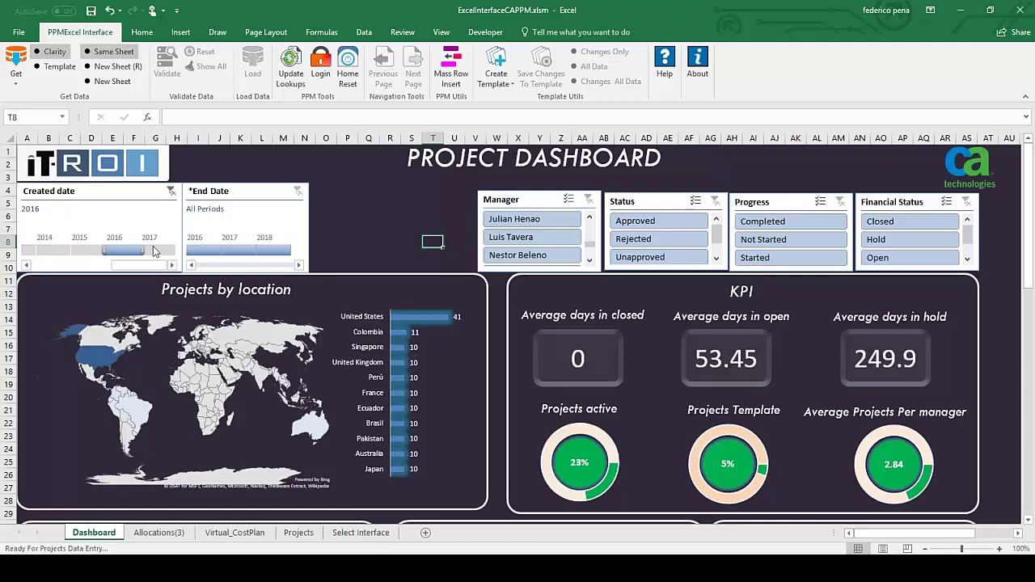
left_click(170, 191)
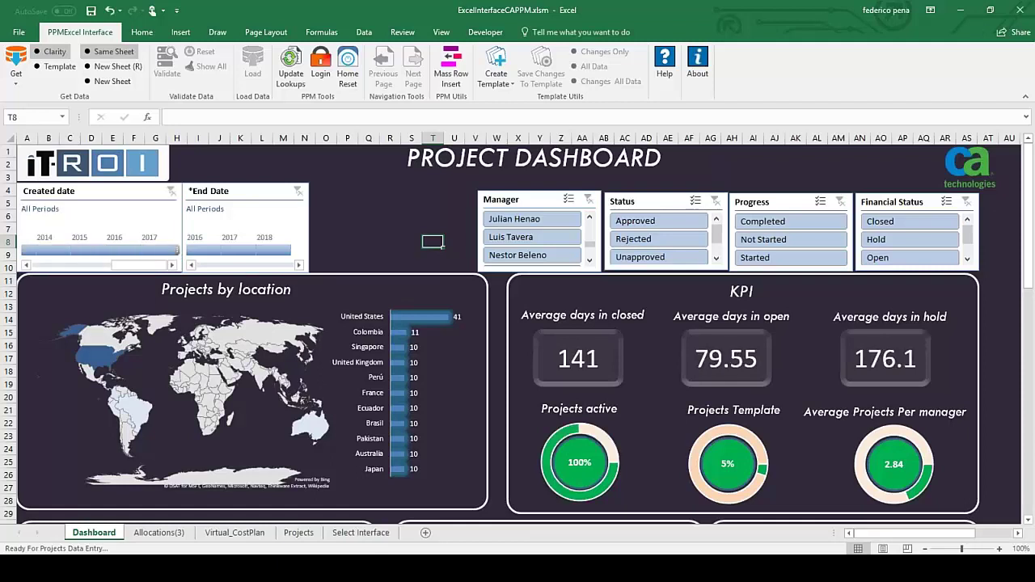
left_click(235, 256)
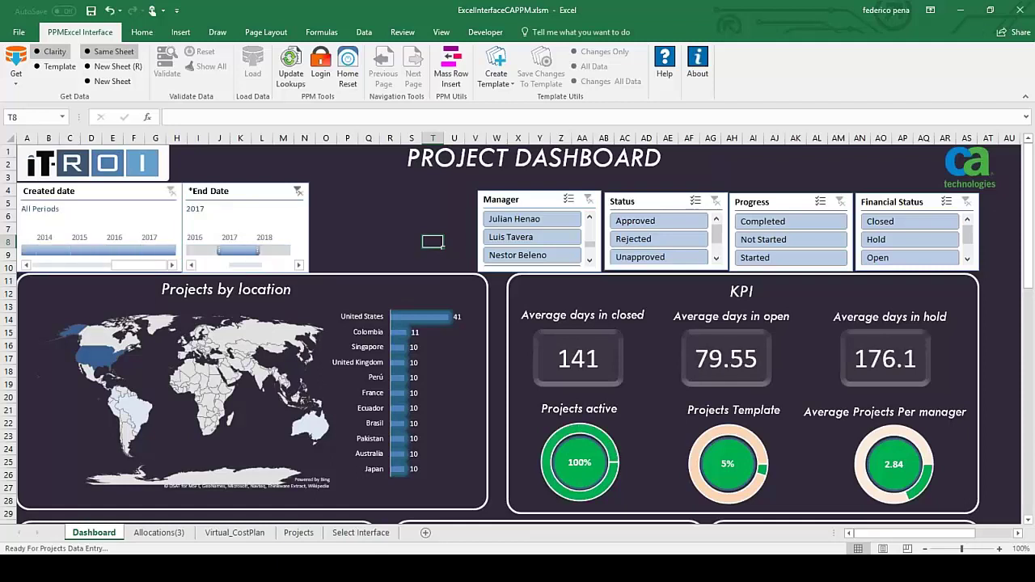
left_click(298, 193)
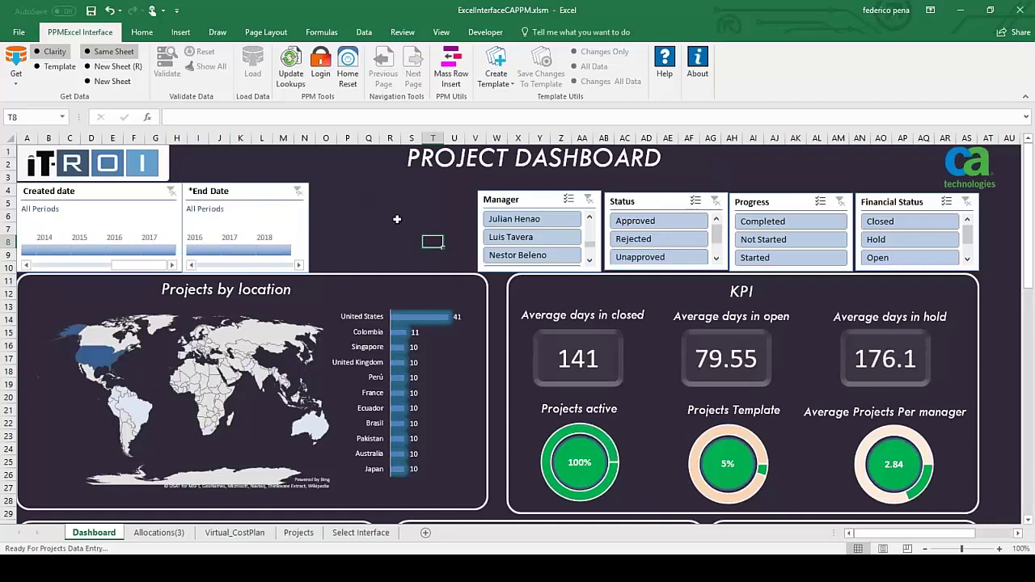
Step: Review the Follow up, Progress and Priority sections of the project dashboard and return to its header
scroll(397, 219, "down", 1)
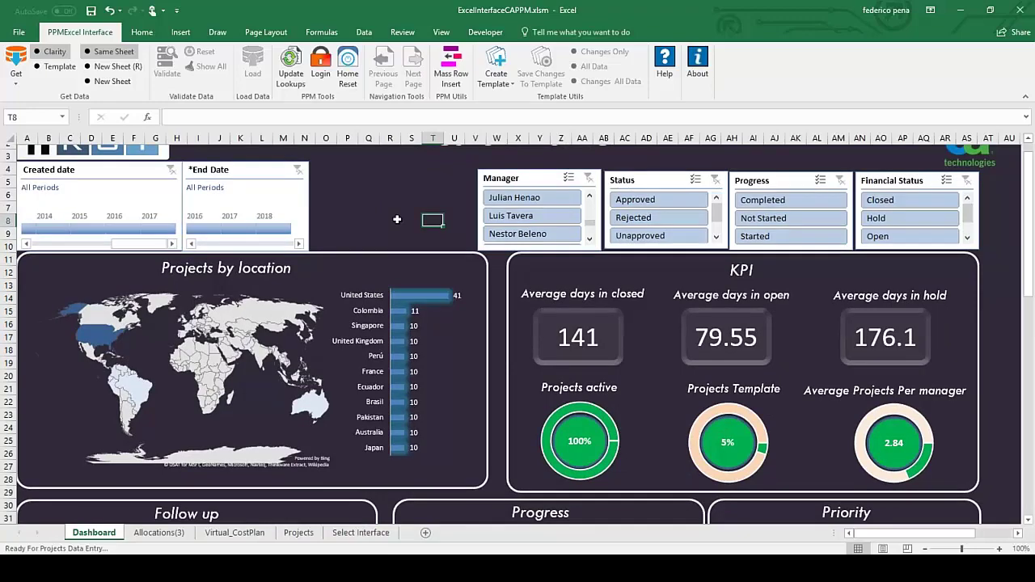
scroll(397, 219, "down", 9)
scroll(401, 216, "up", 6)
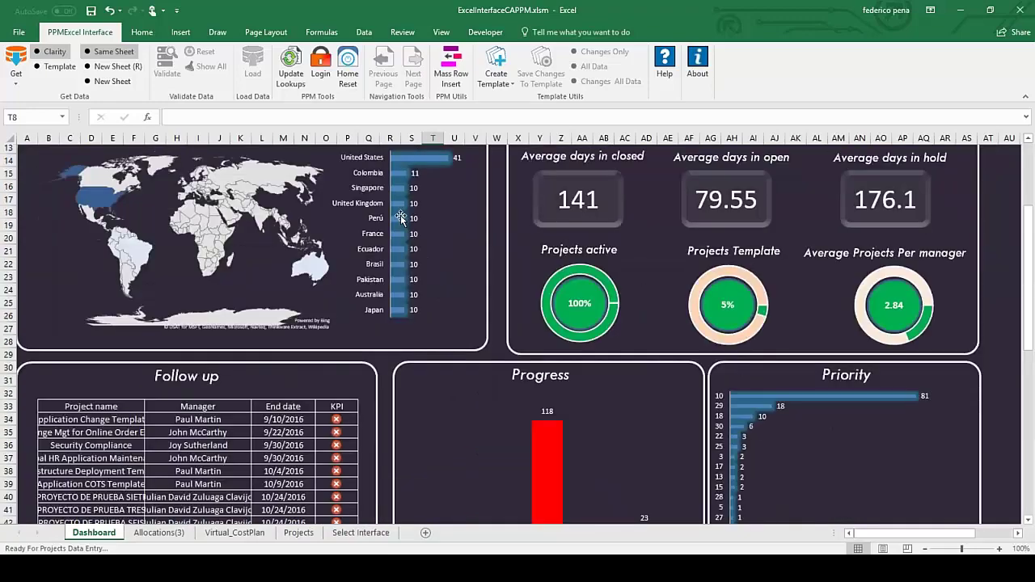
scroll(401, 215, "up", 4)
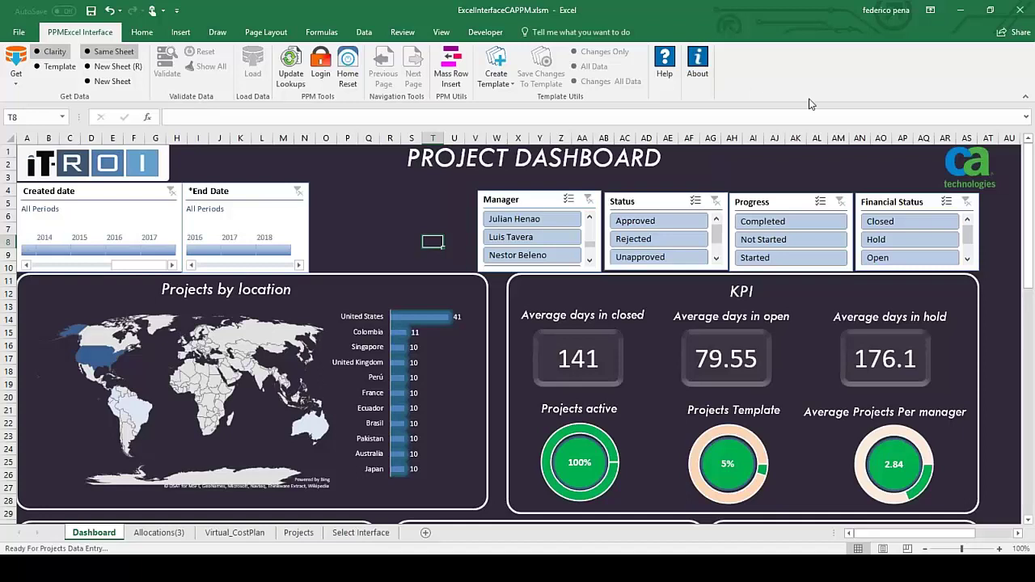
left_click(370, 229)
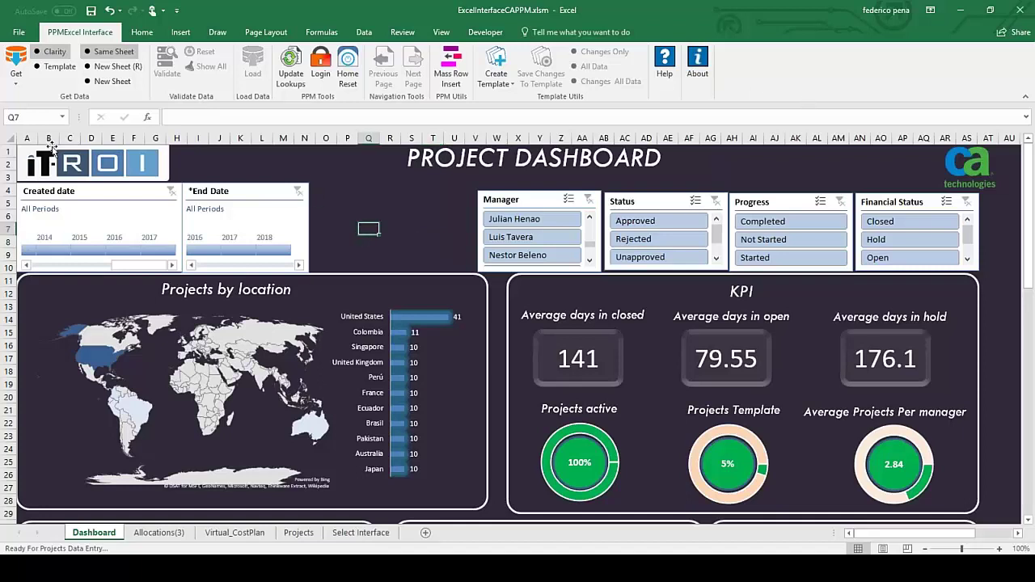
left_click(14, 84)
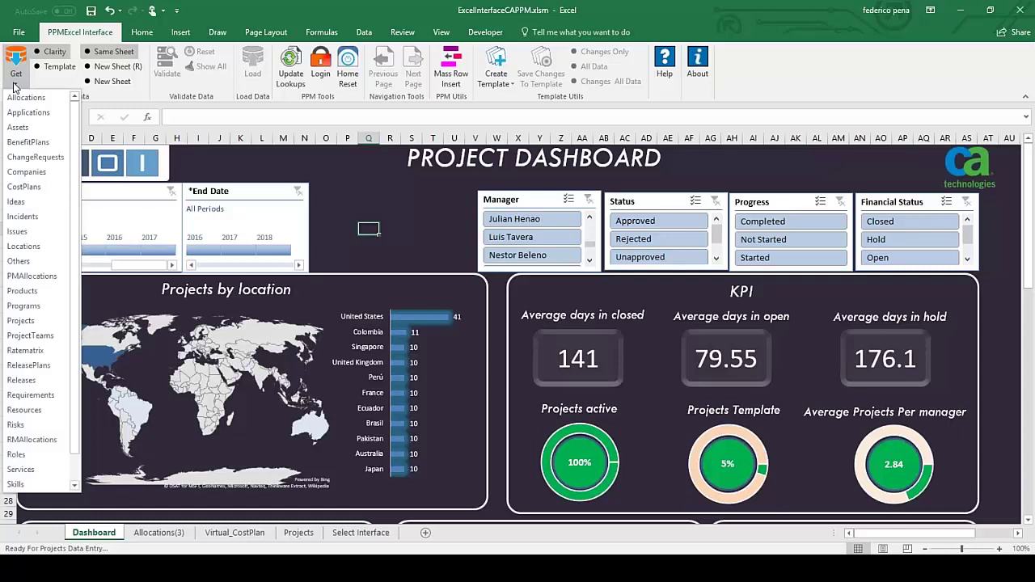
left_click(422, 233)
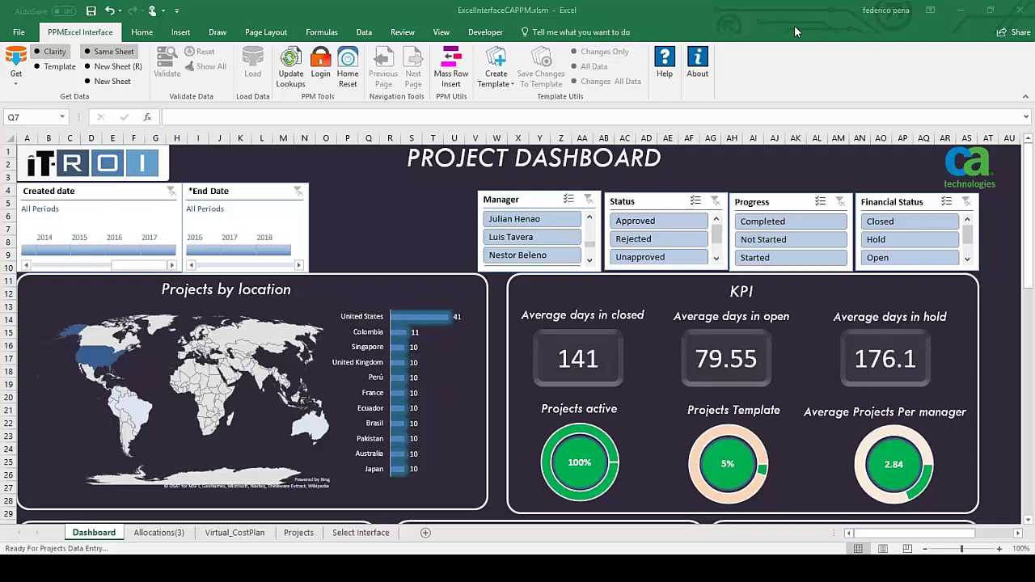
Step: Minimize Excel, switch to Chrome and open the Dashboard page of the BYOD Management project in CA PPM
left_click(963, 16)
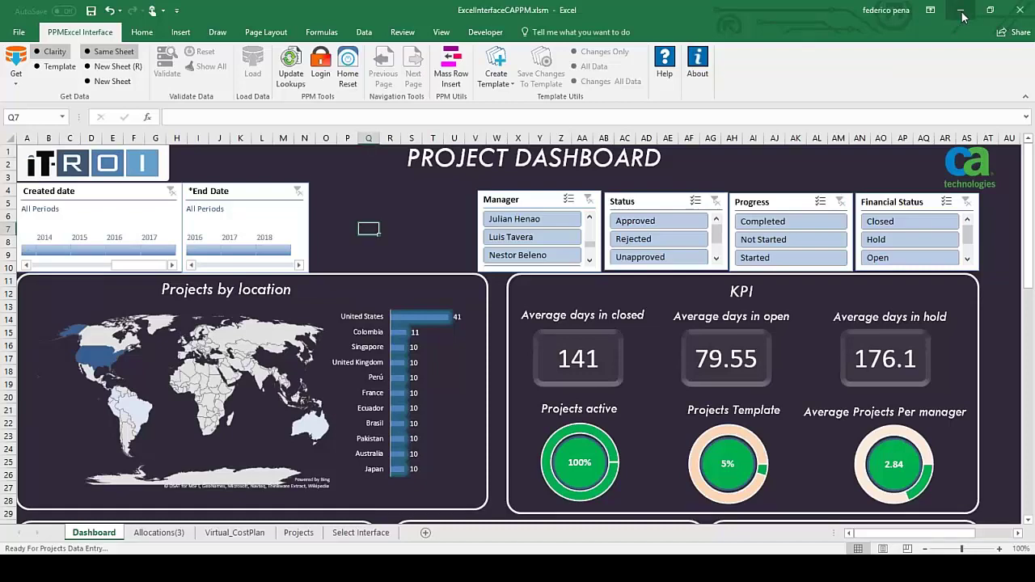
left_click(963, 16)
mouse_move(343, 566)
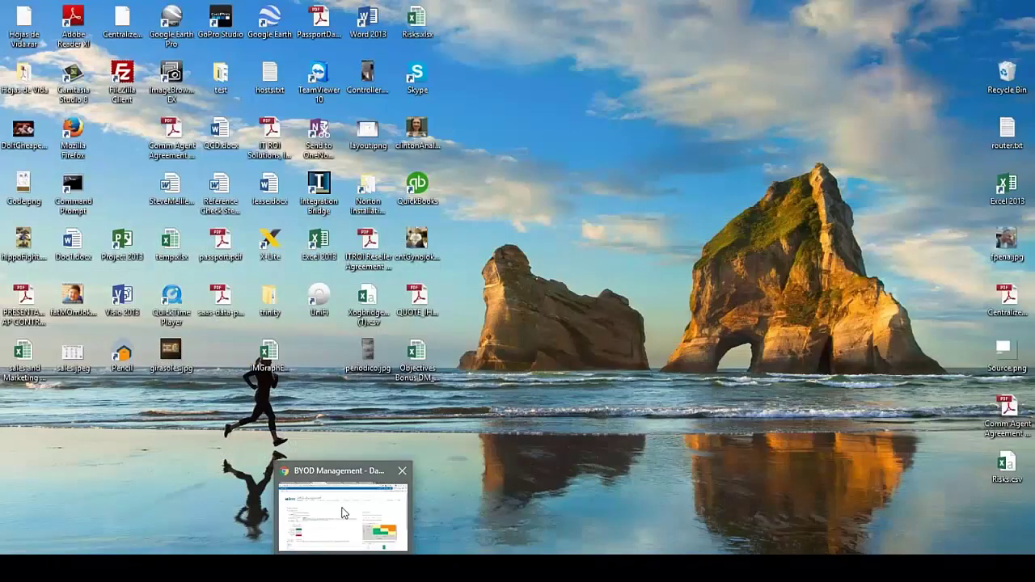
left_click(342, 508)
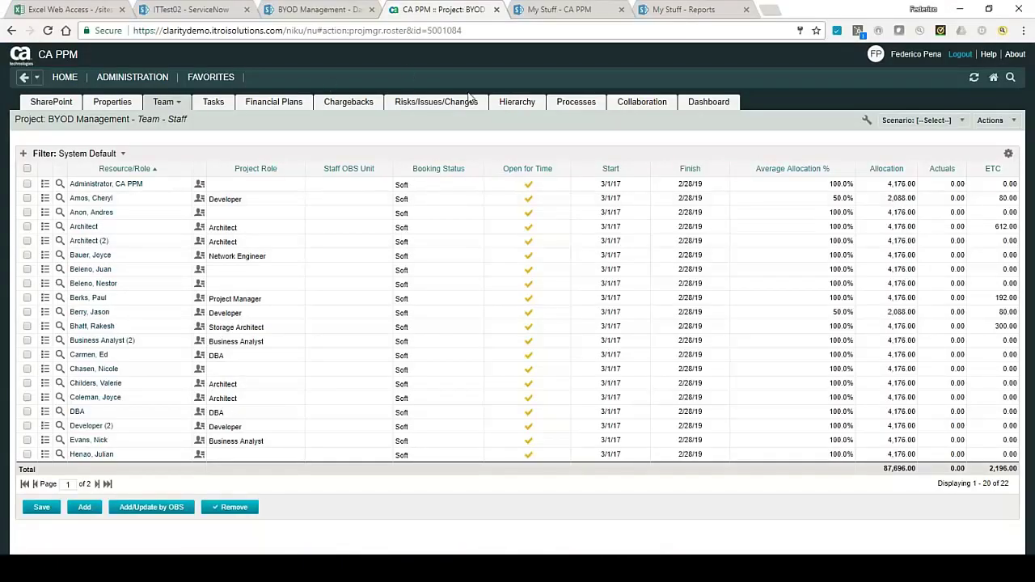
left_click(711, 104)
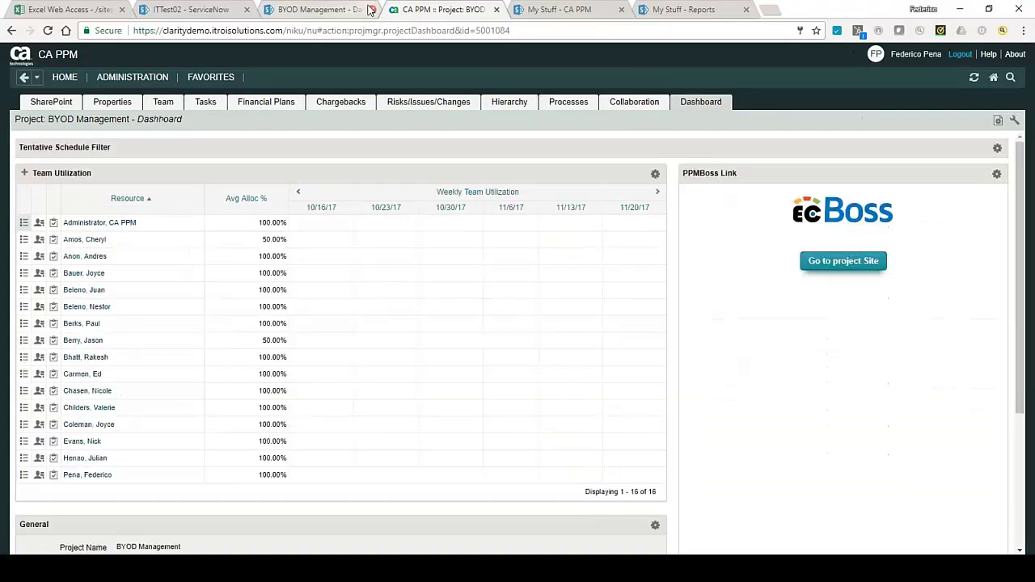
Step: Close the existing BYOD Management site tab, reopen the project site from the PPMBoss Link portlet and view its dashboard
left_click(371, 9)
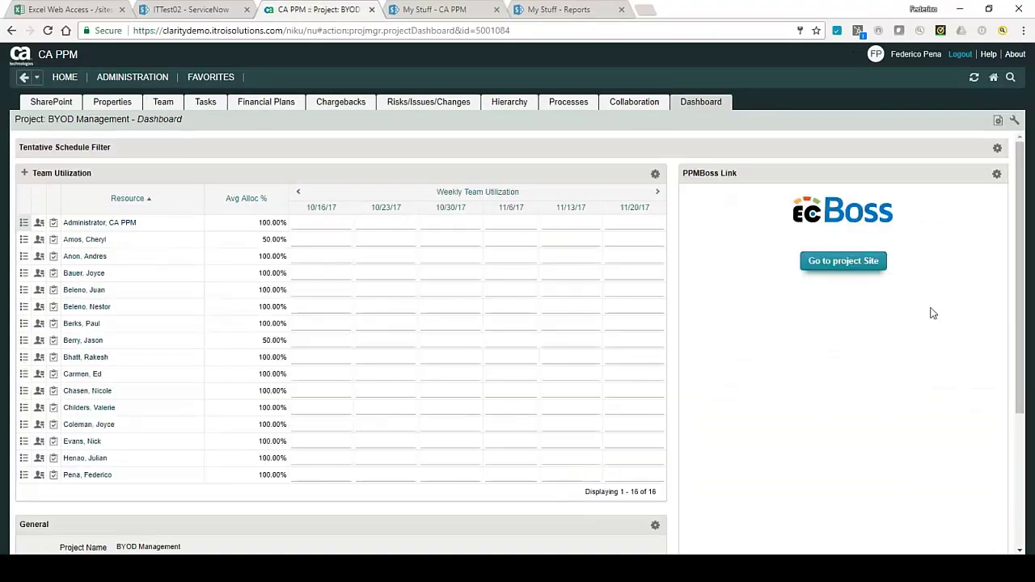
left_click(842, 261)
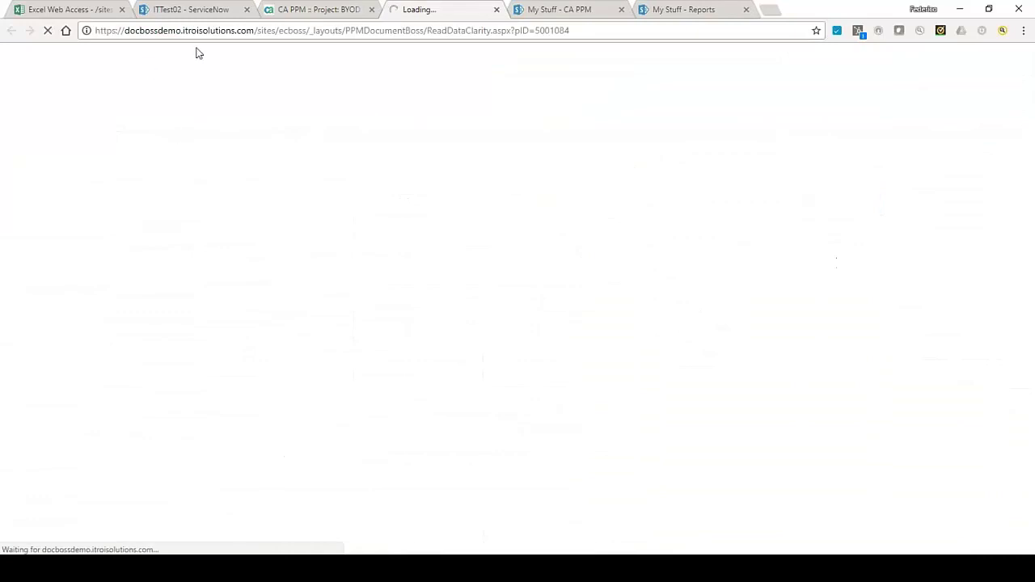
left_click(331, 16)
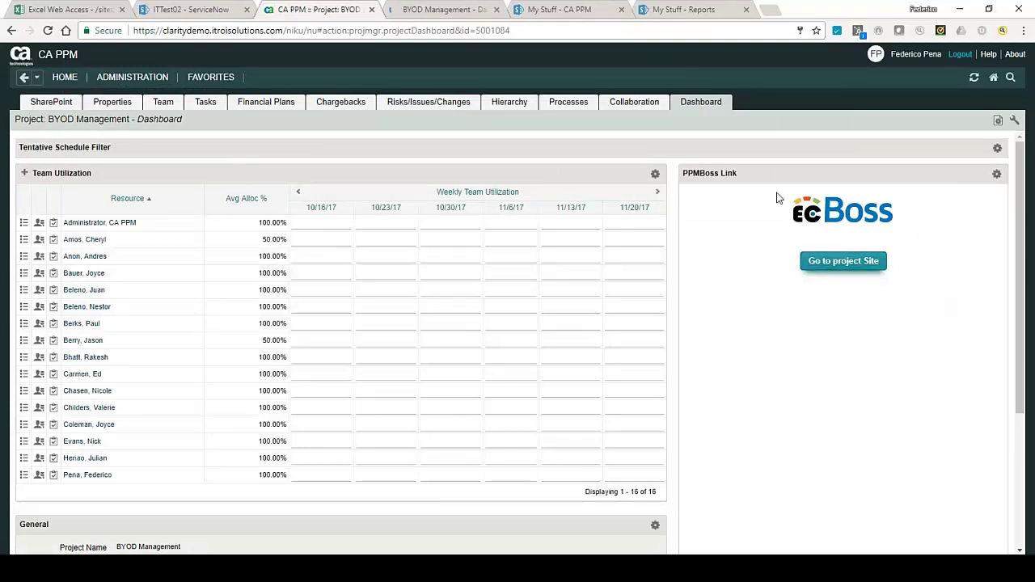
left_click(437, 10)
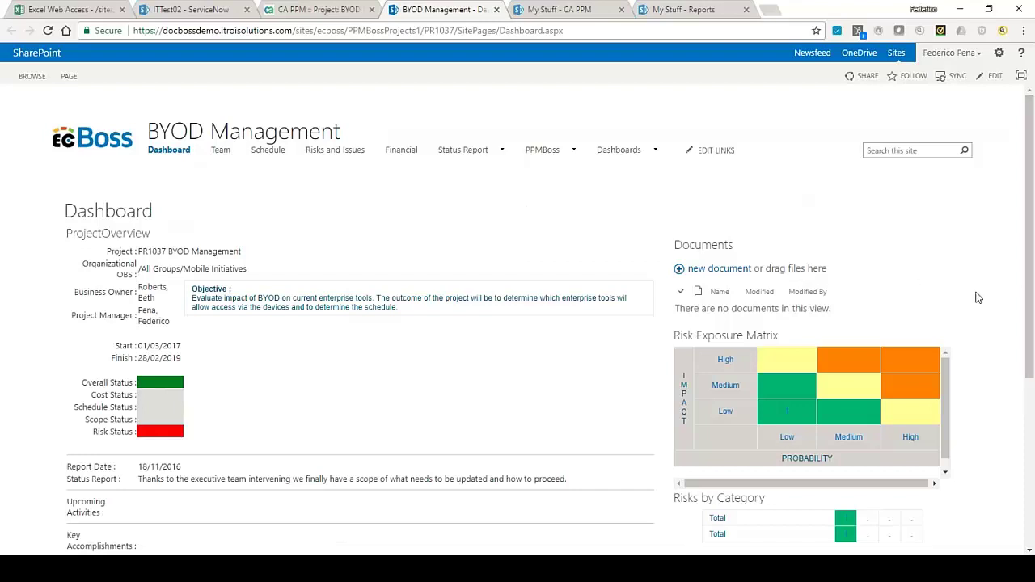
scroll(978, 298, "down", 1)
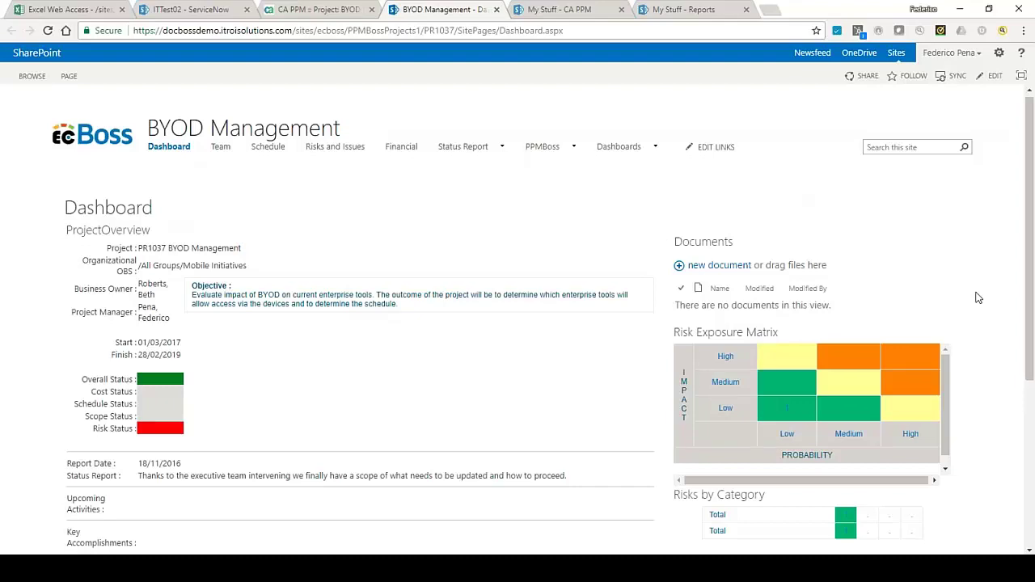
scroll(978, 298, "up", 1)
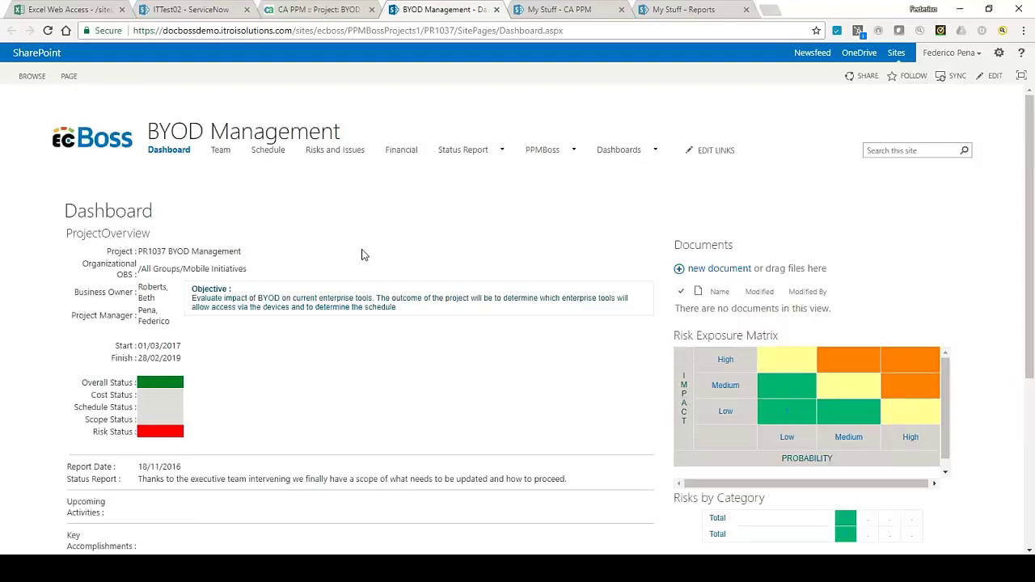
Step: Open the project site's Status Report Detail and examine its statuses, effort and cost metrics, completed tasks and upcoming weeks
left_click(484, 174)
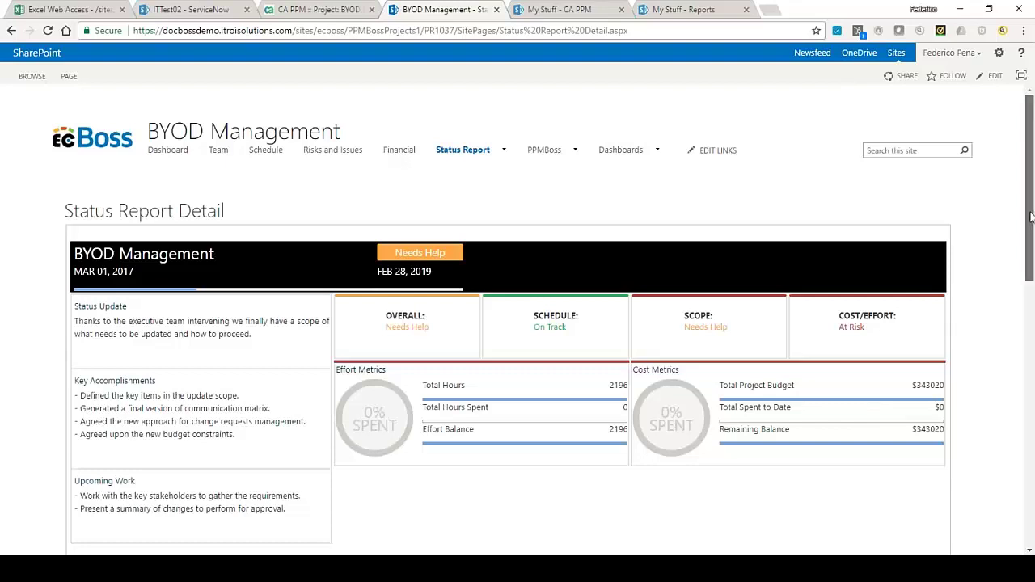
left_click_drag(1030, 217, 1029, 220)
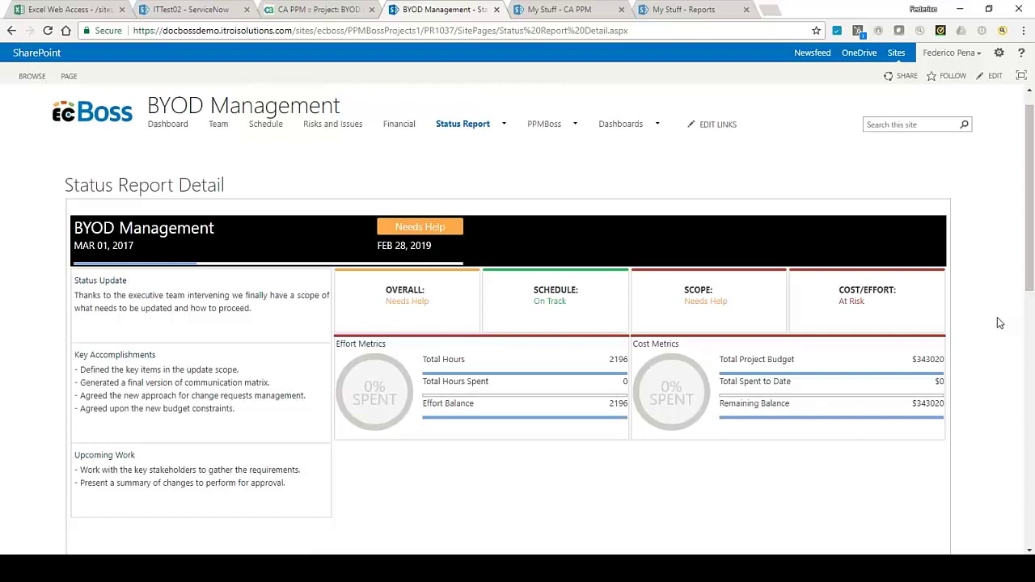
scroll(997, 318, "down", 2)
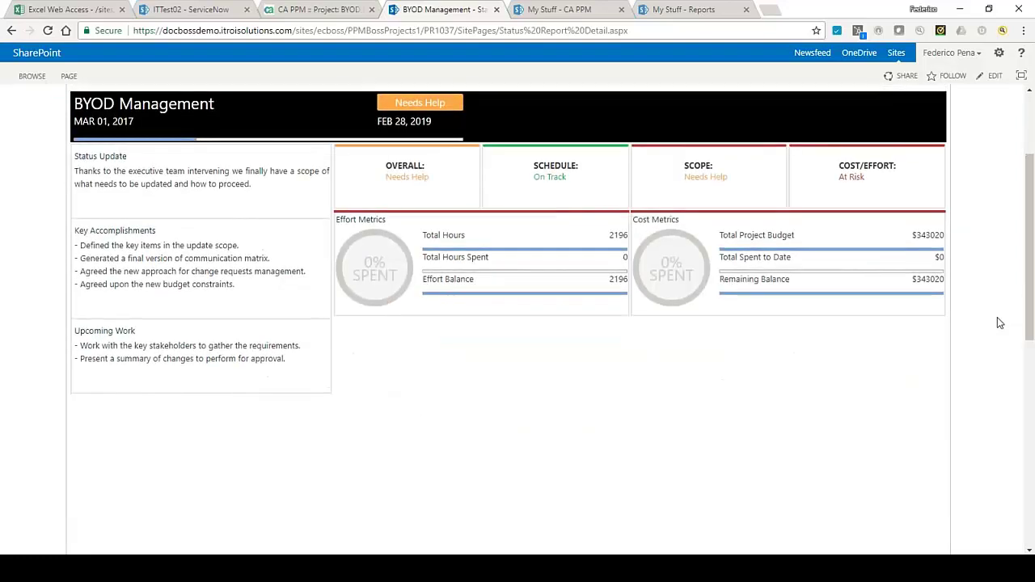
scroll(999, 322, "up", 3)
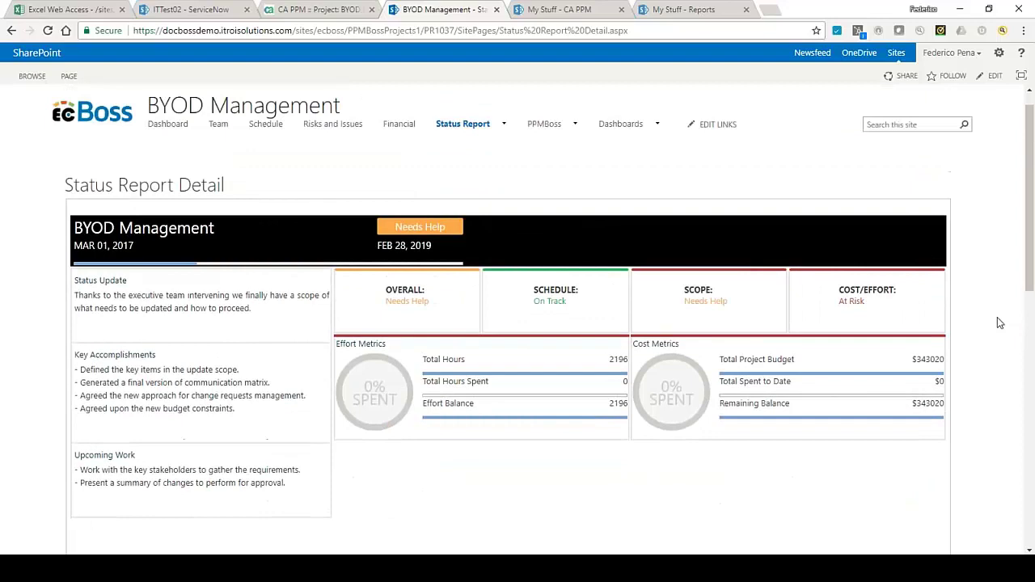
scroll(1000, 323, "down", 1)
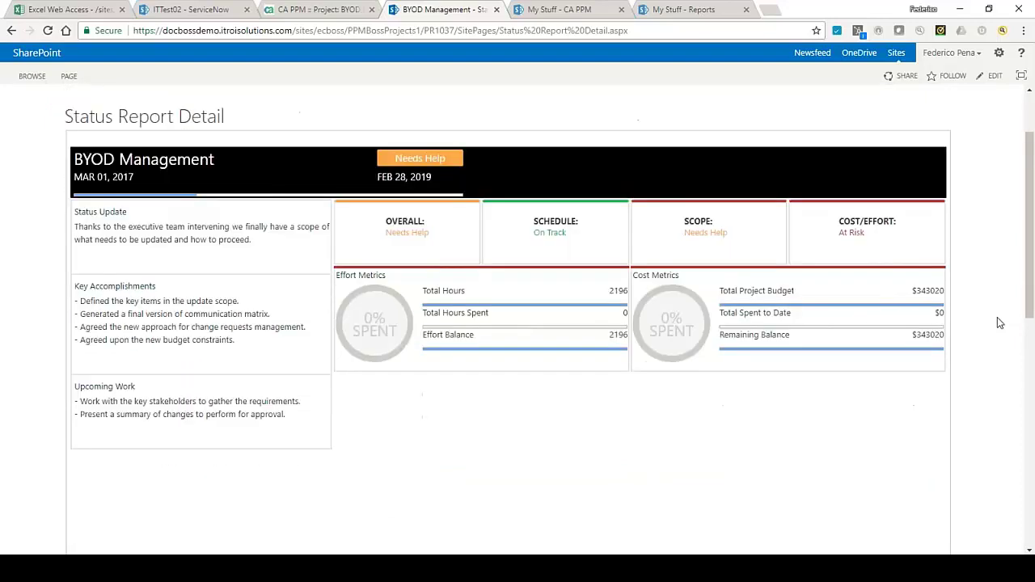
scroll(997, 323, "down", 4)
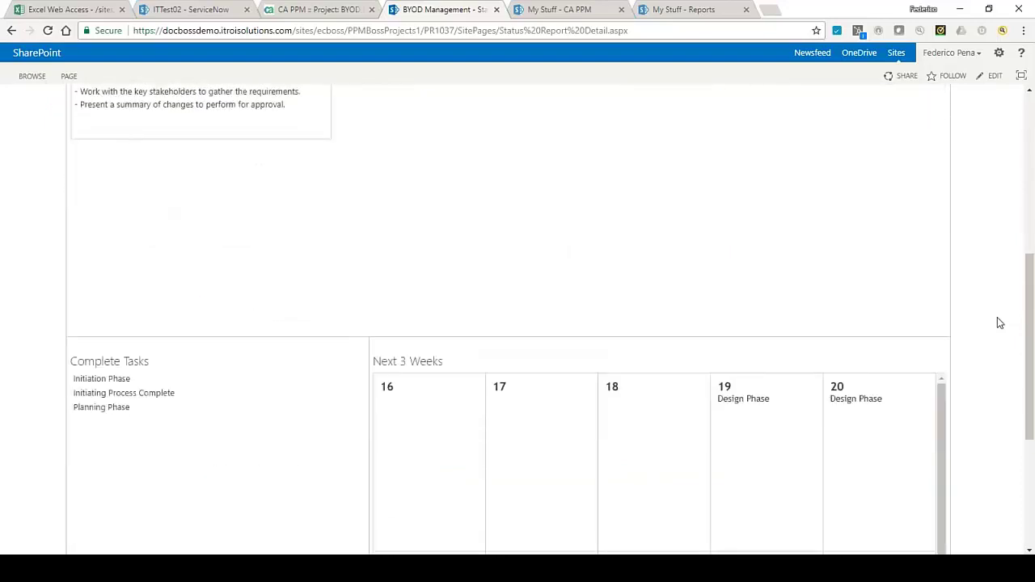
scroll(998, 323, "up", 5)
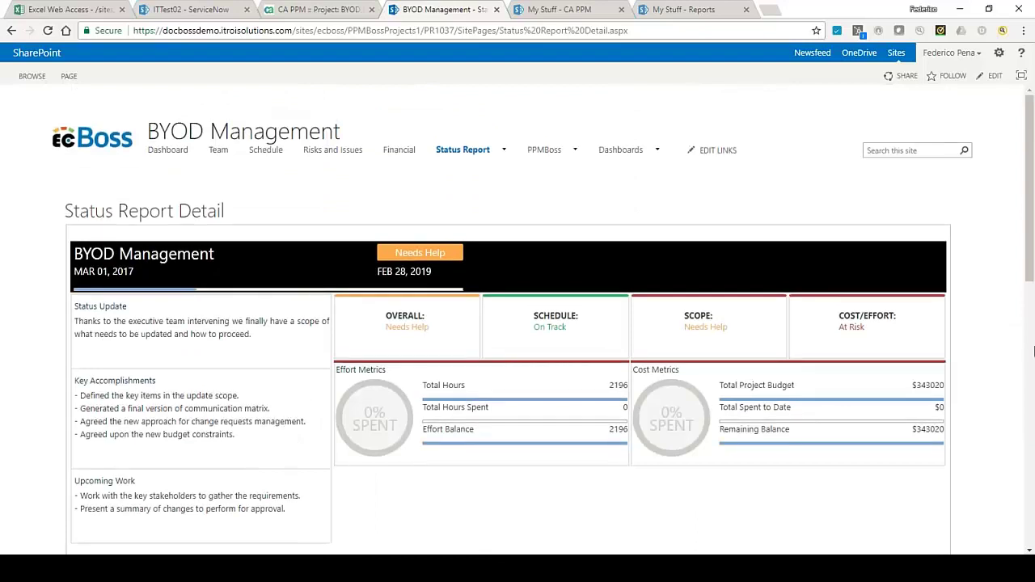
scroll(1001, 343, "down", 1)
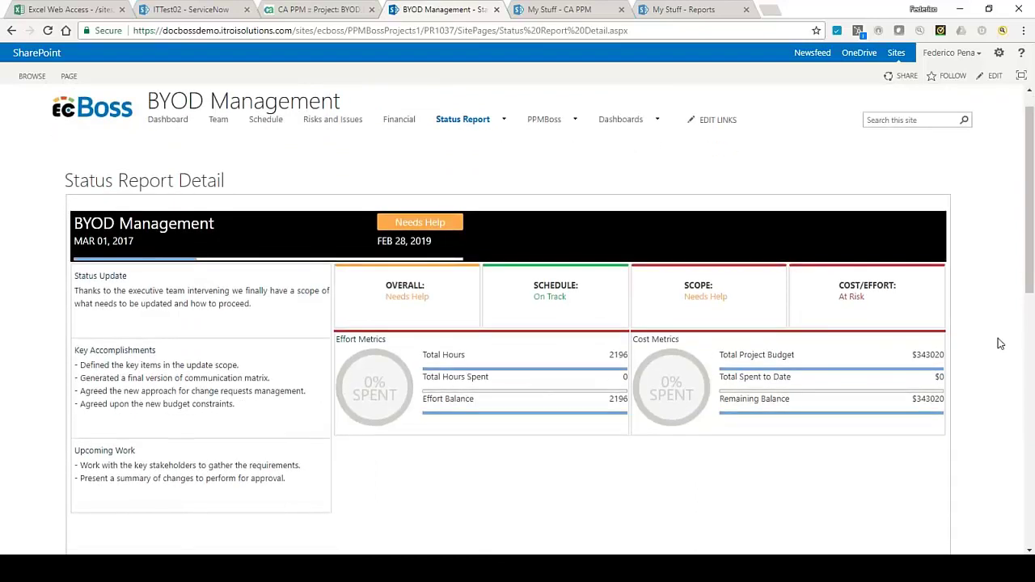
Step: Review the status report down to its Complete Tasks and Next 3 Weeks sections and return to its header
scroll(1000, 344, "down", 2)
scroll(1001, 344, "down", 6)
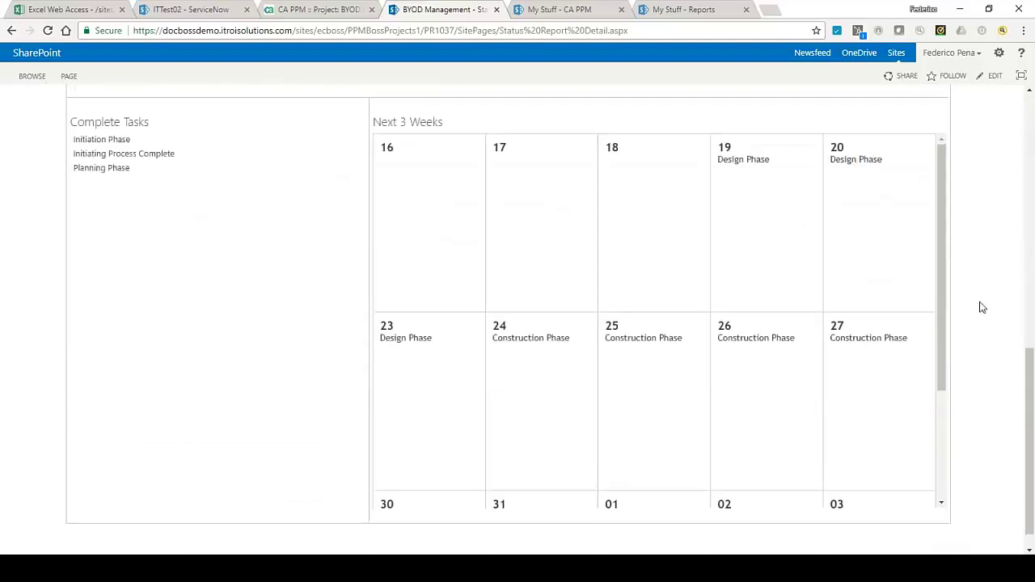
scroll(979, 305, "up", 8)
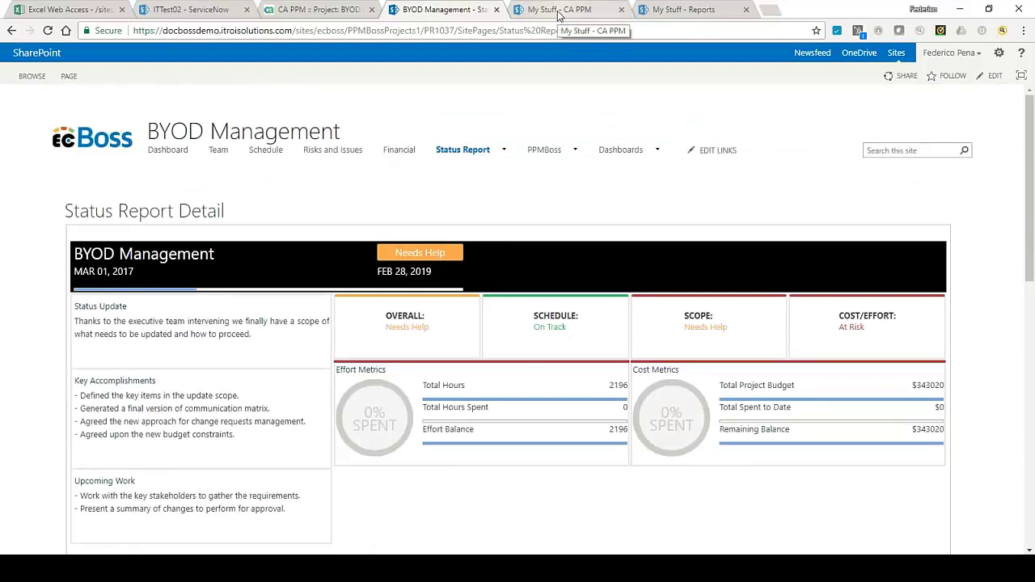
Step: Switch to the CA PPM page of the My Stuff site and open the site's Reports page
left_click(558, 11)
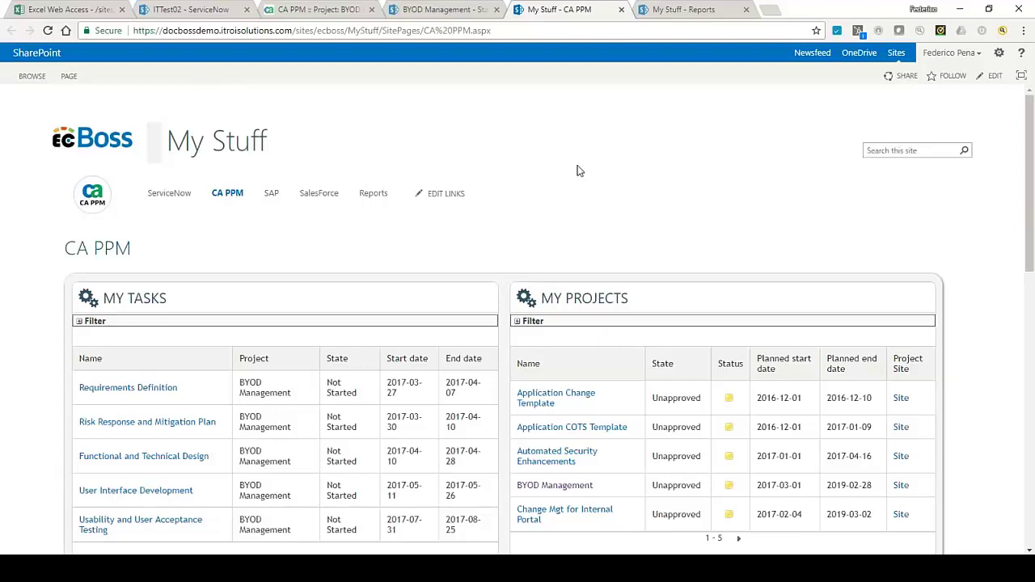
scroll(579, 171, "down", 1)
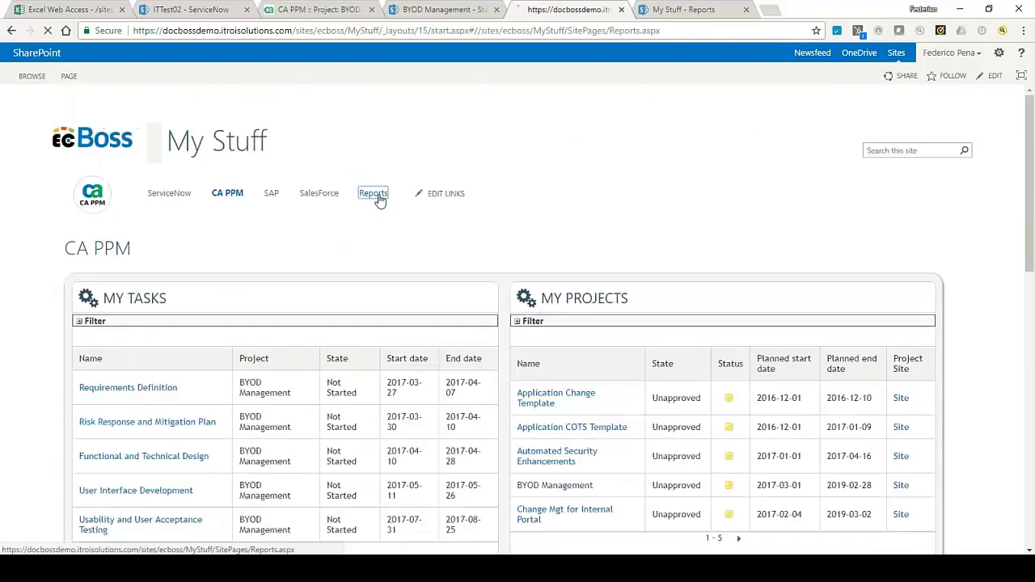
left_click(373, 185)
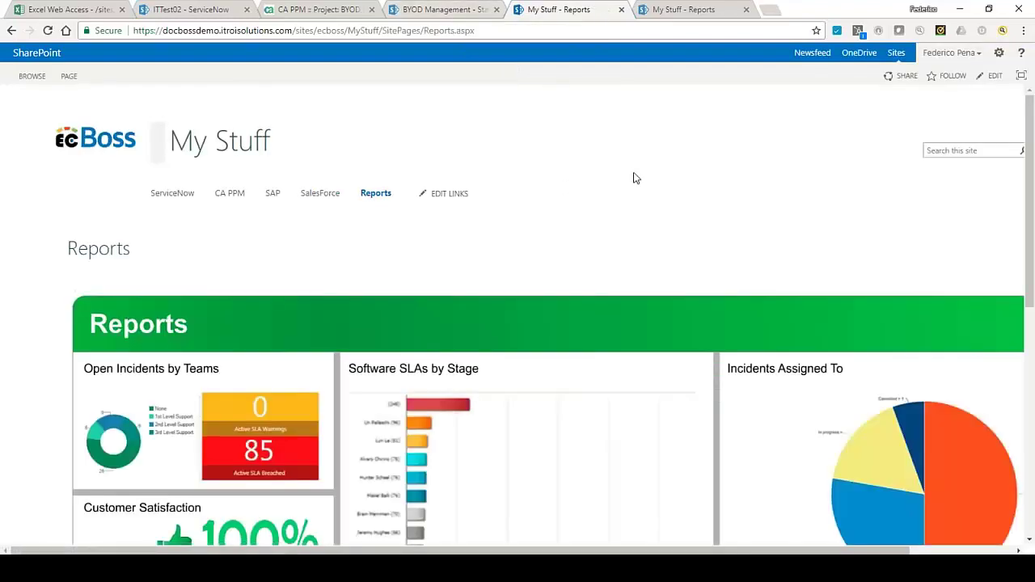
Step: Examine the Reports page's charts for incidents, software SLAs, customer satisfaction, change requests and team tasks, and return to the page header
scroll(635, 173, "down", 3)
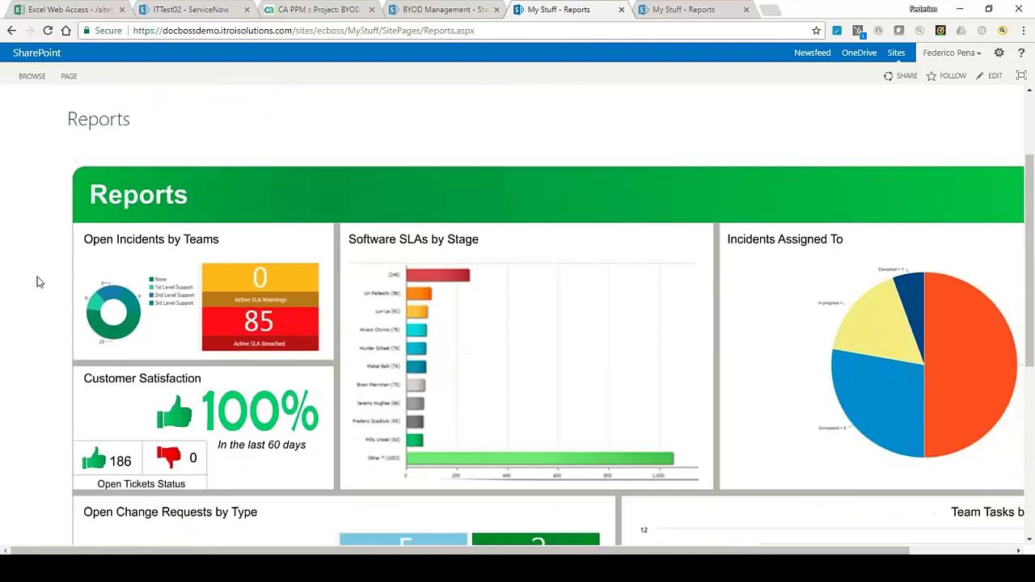
scroll(40, 282, "down", 1)
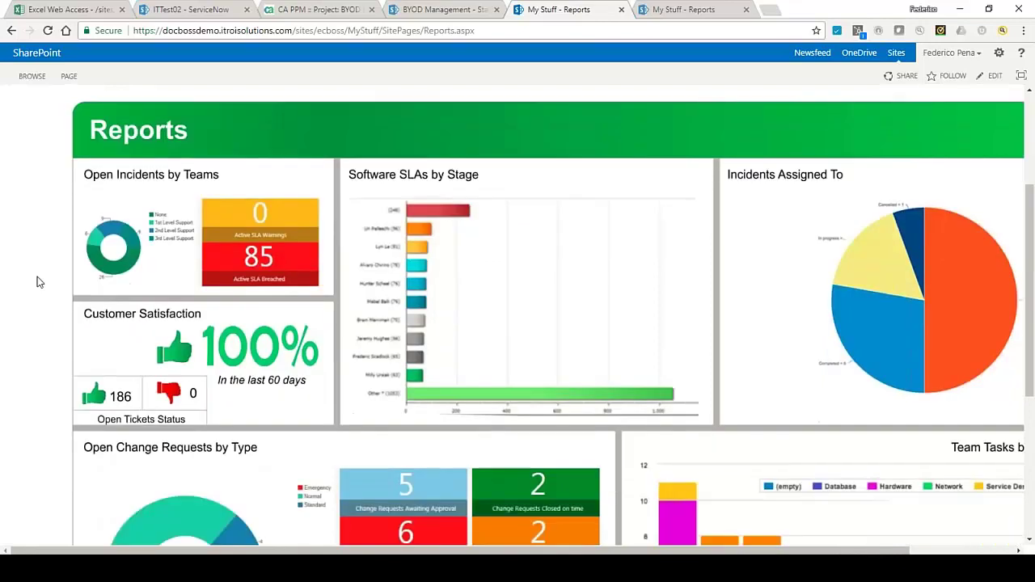
scroll(40, 282, "down", 1)
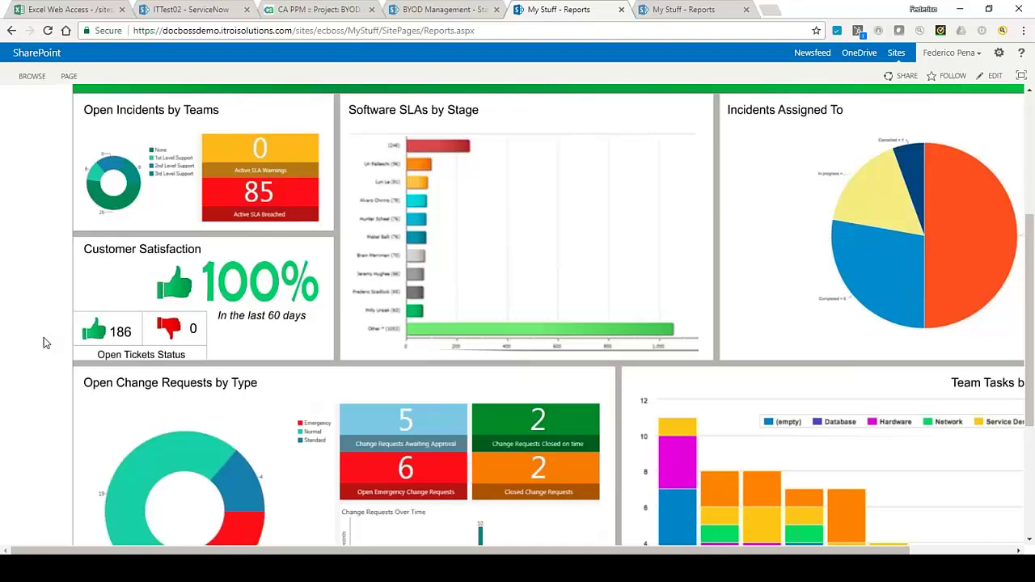
scroll(45, 343, "down", 1)
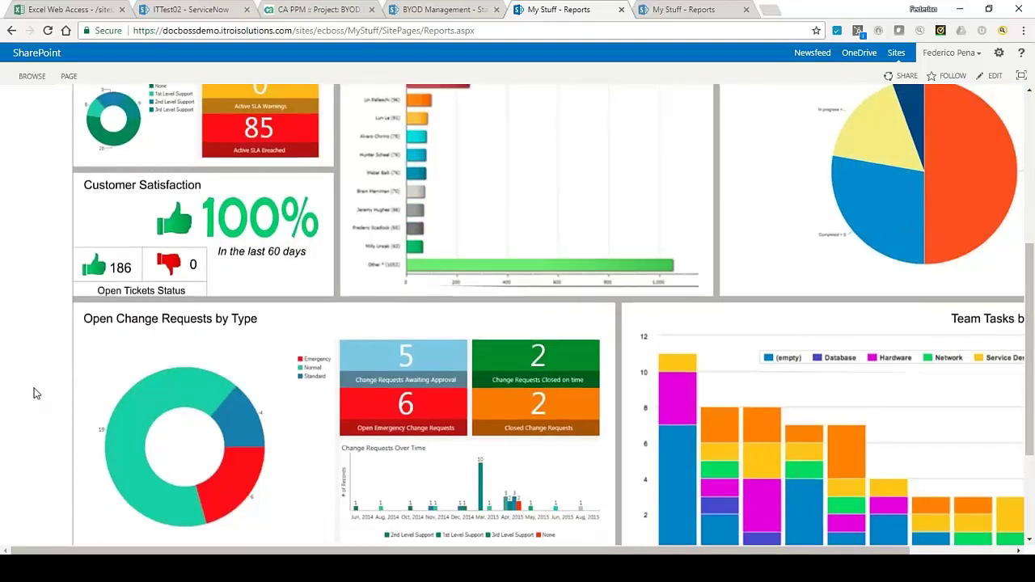
scroll(33, 393, "up", 2)
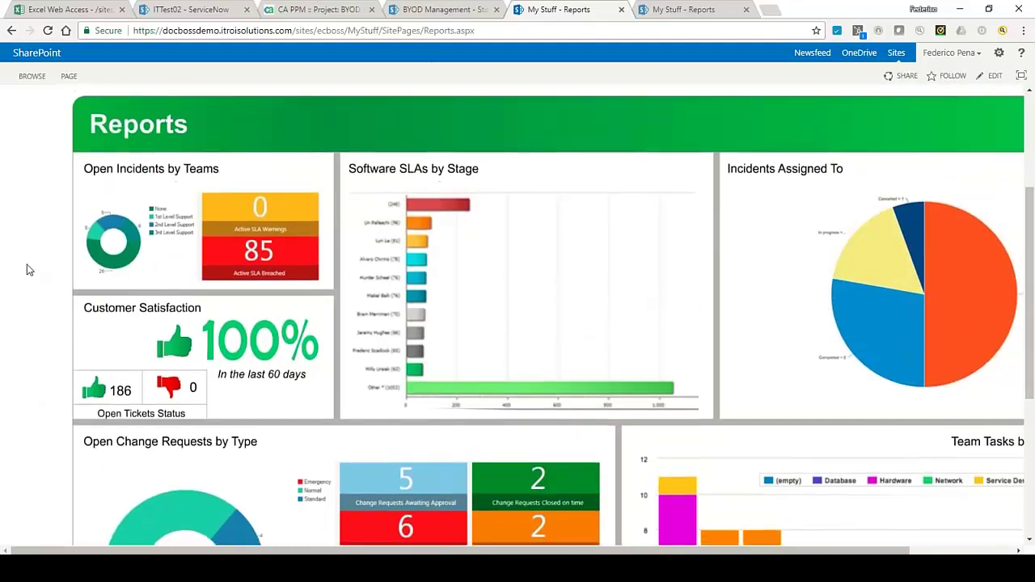
scroll(29, 269, "down", 1)
scroll(28, 270, "down", 4)
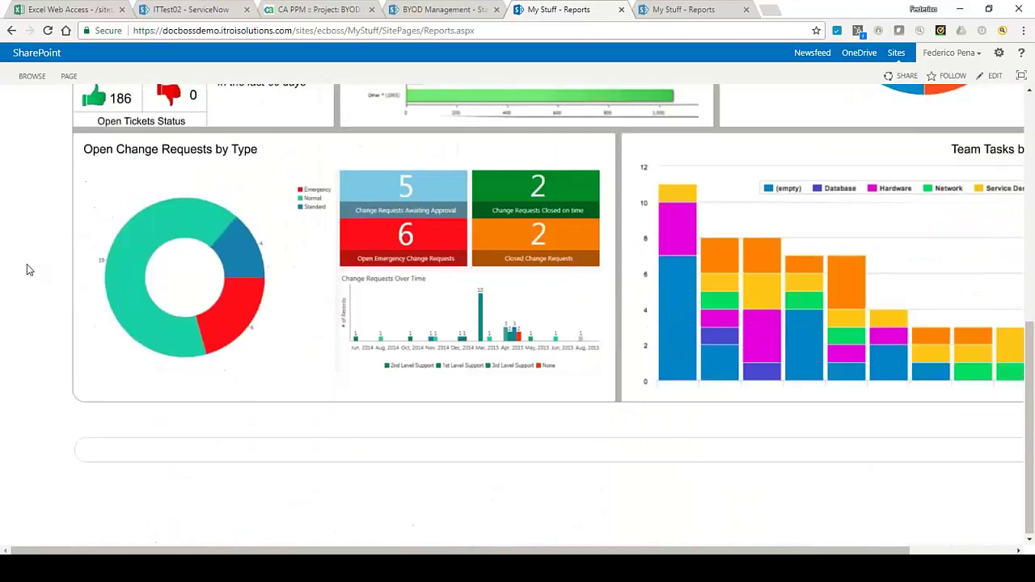
scroll(27, 270, "up", 8)
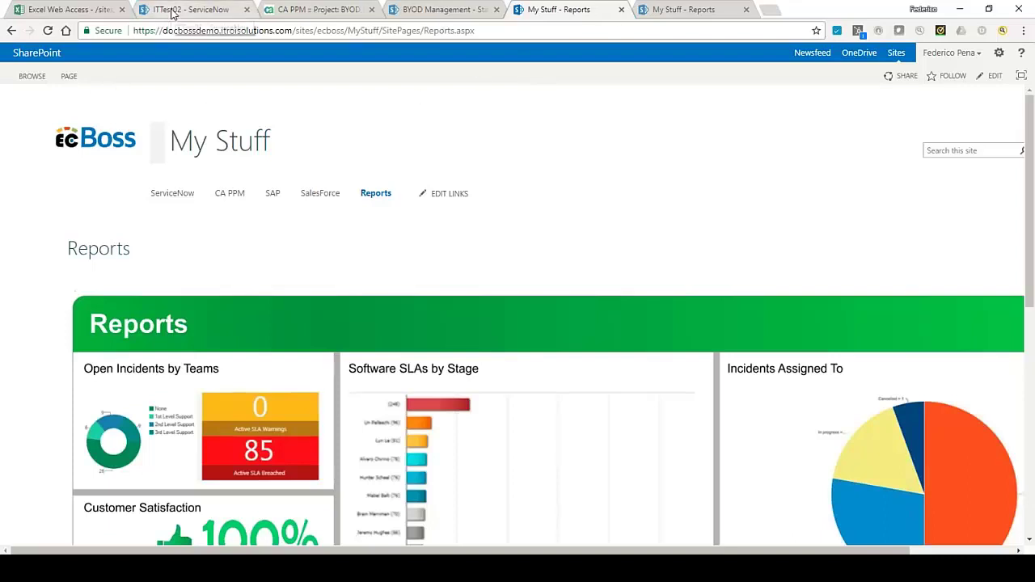
Step: Switch to the Deliverables Approval Report workbook already open in Excel Web Access
left_click(64, 10)
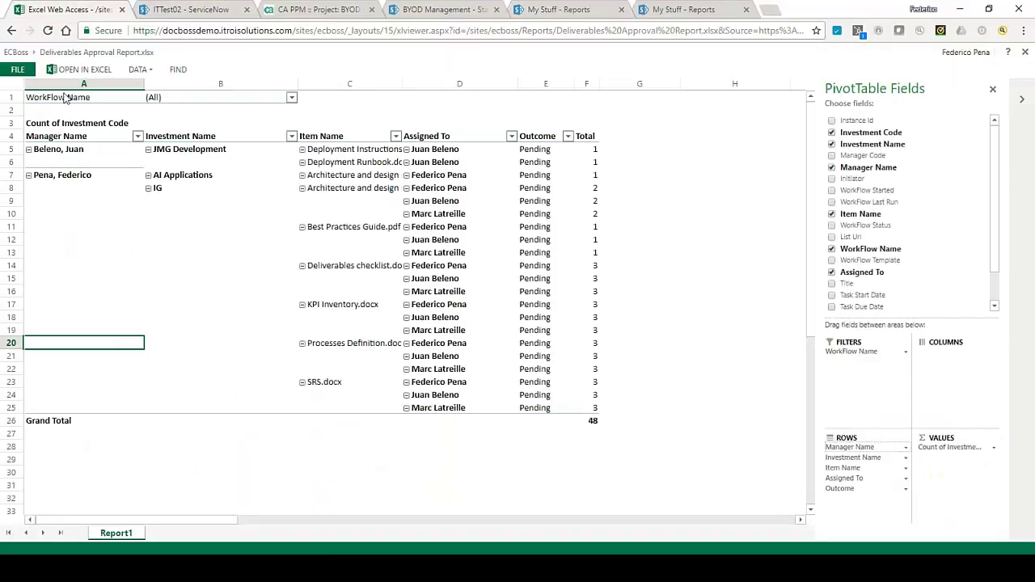